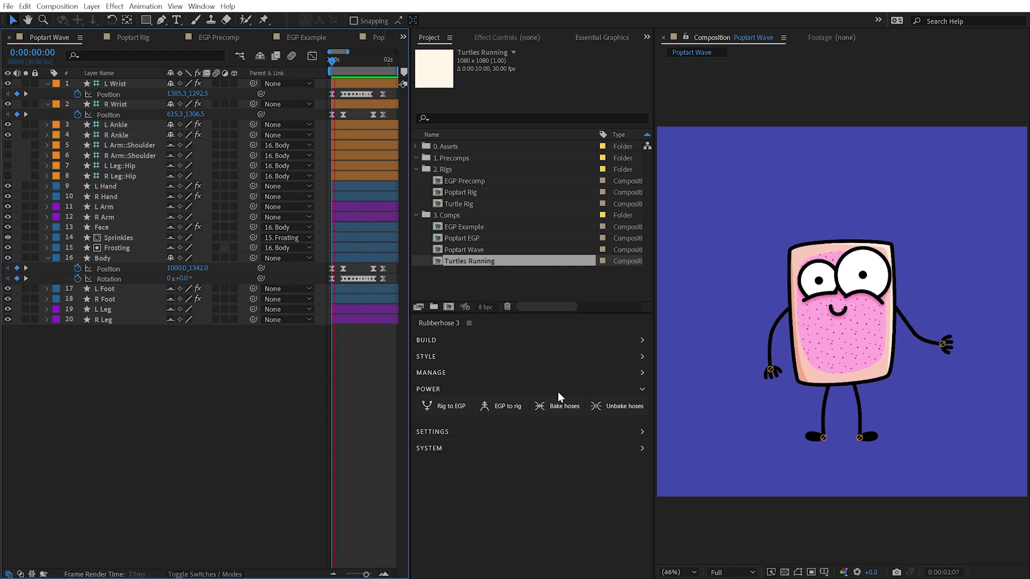
Bake the hoses in Poptart Wave to keyframes and inspect the keyframed properties of all layers.
key(space)
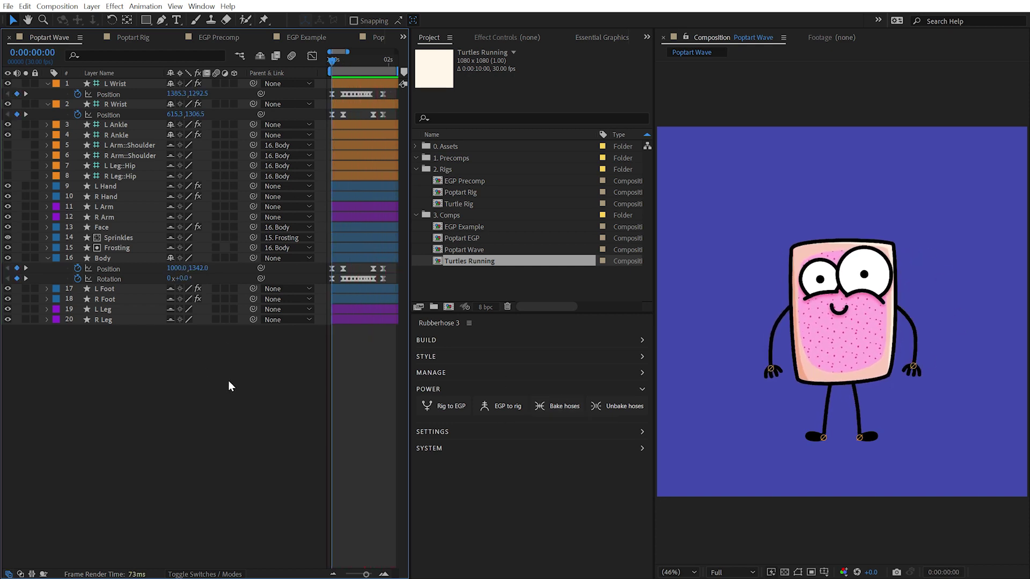
click(548, 408)
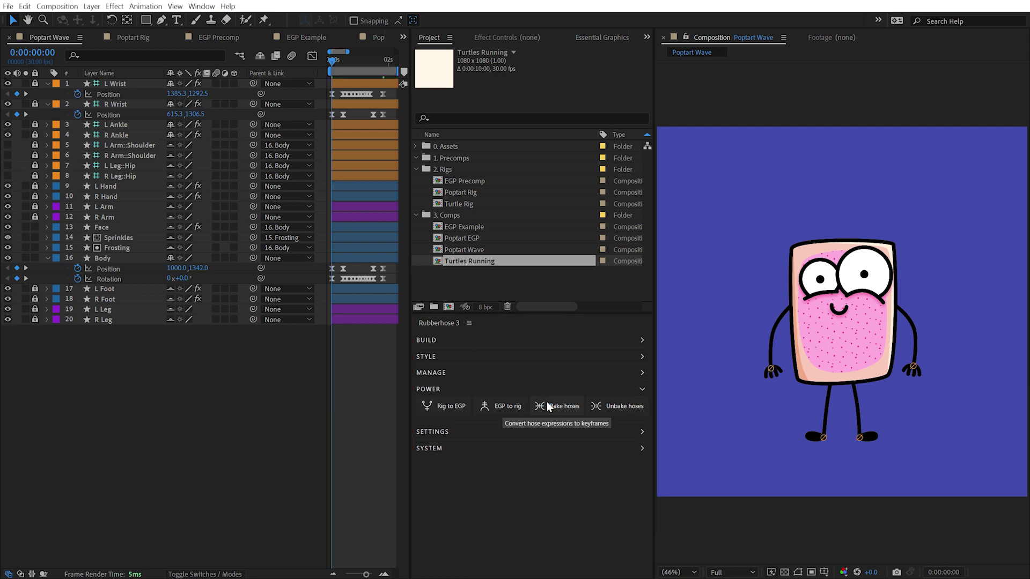
click(377, 399)
key(u)
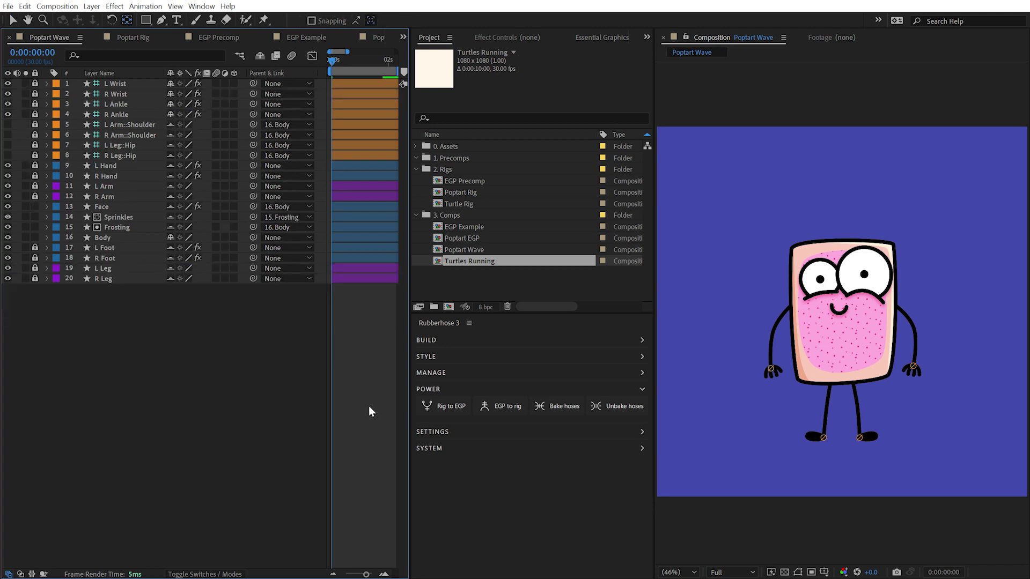
key(u)
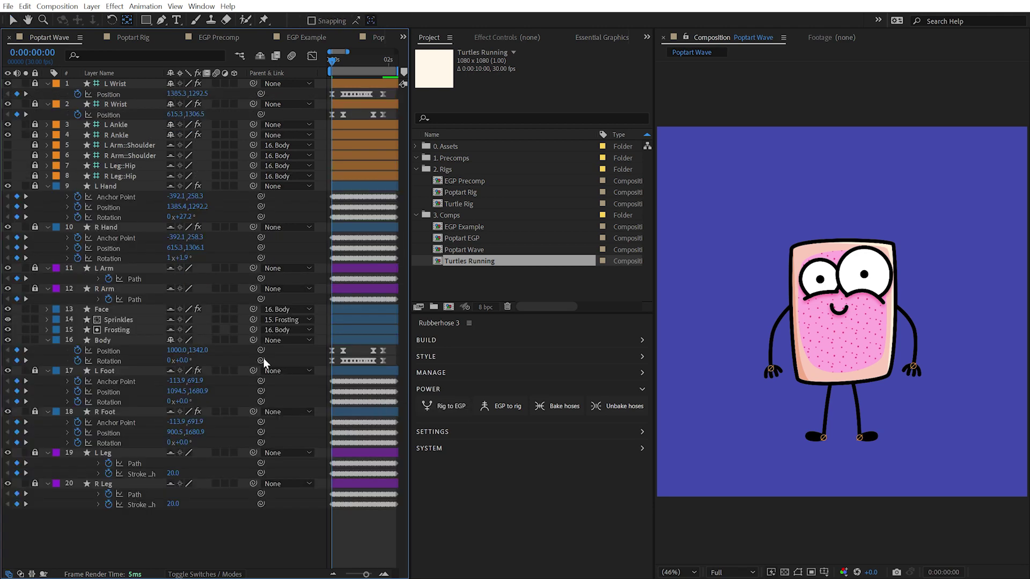
key(u)
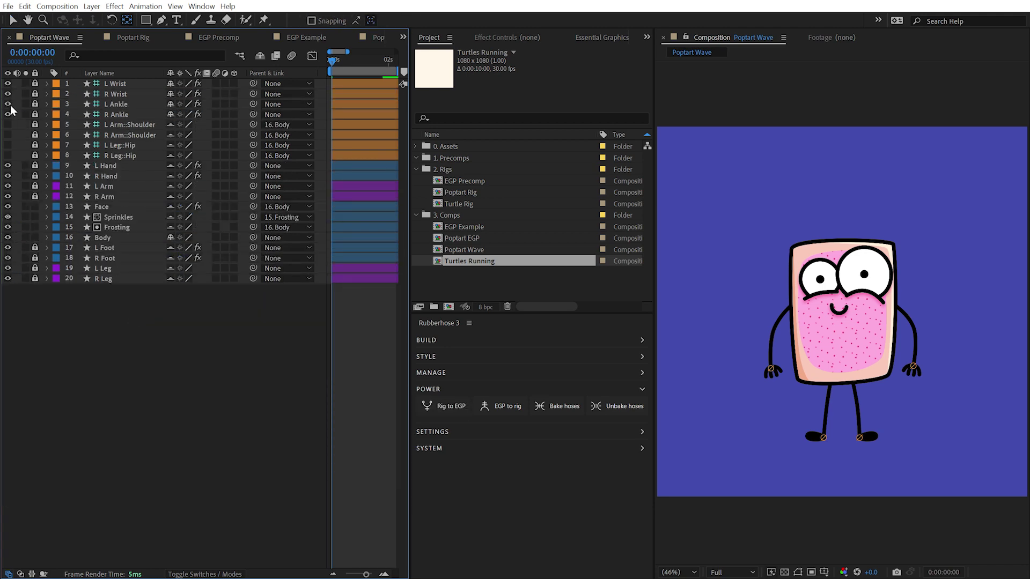
Try moving the unlocked L Wrist controller away from the hand, undo the move and relock the layer.
click(103, 85)
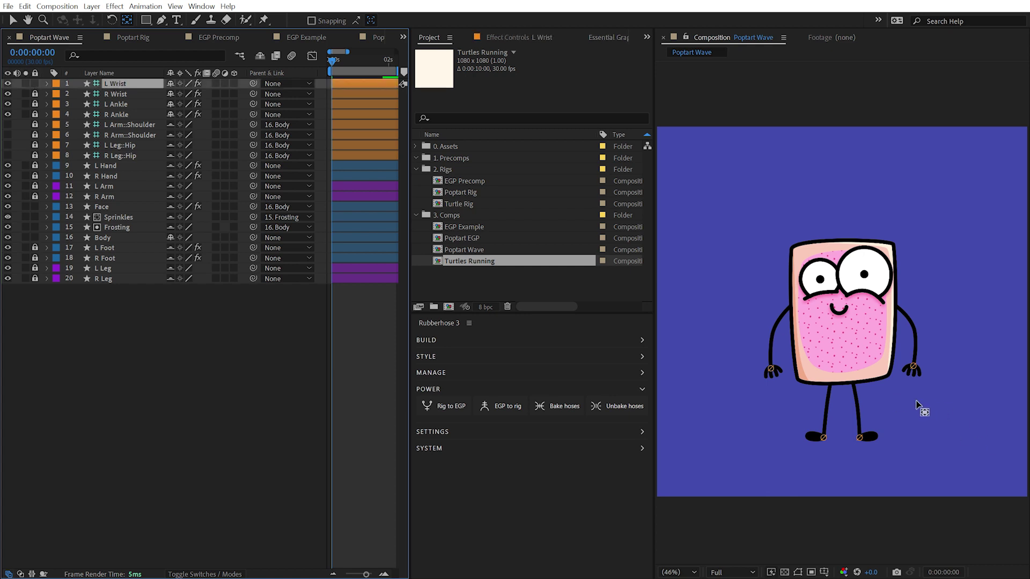
key(p)
click(913, 367)
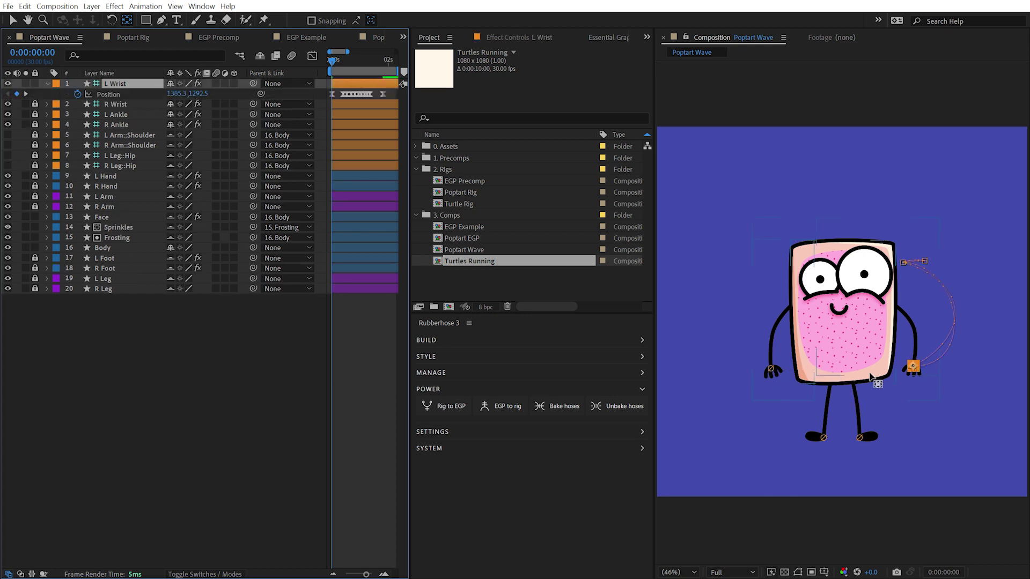
drag(916, 370, 934, 399)
key(ctrl+z)
click(34, 83)
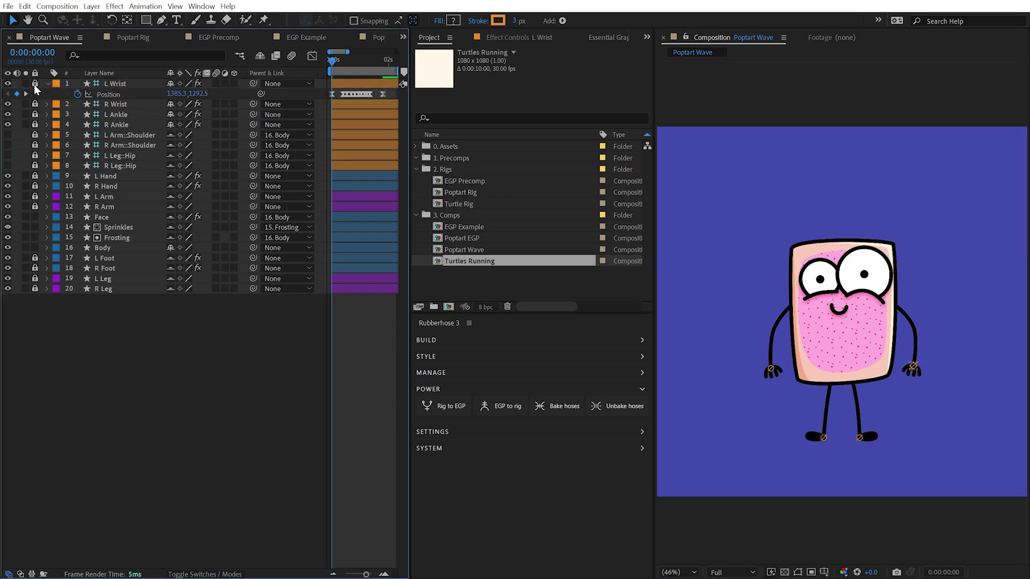
Try a thinner stroke on the unlocked L Arm layer and relock it.
click(104, 196)
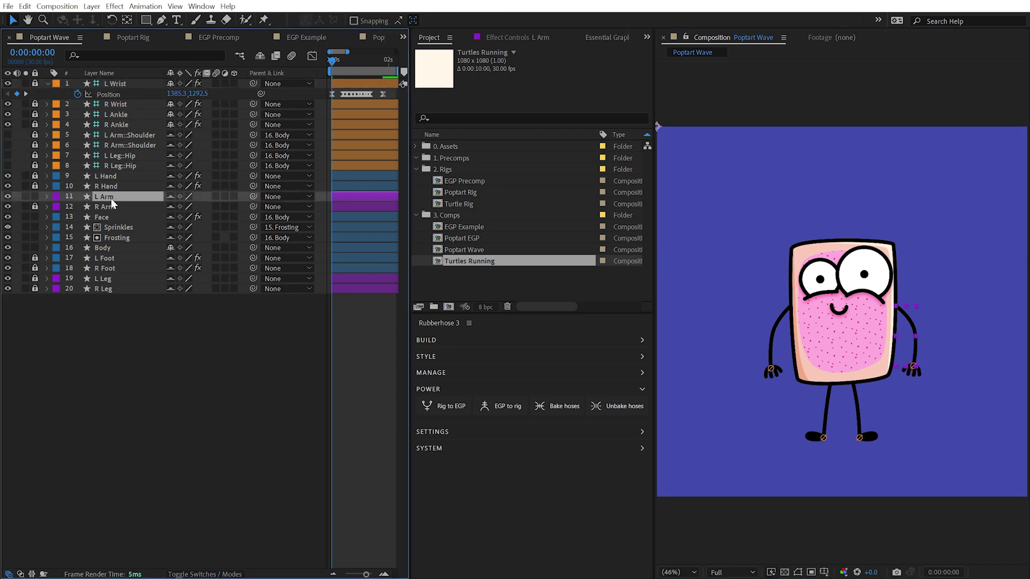
drag(562, 21, 512, 22)
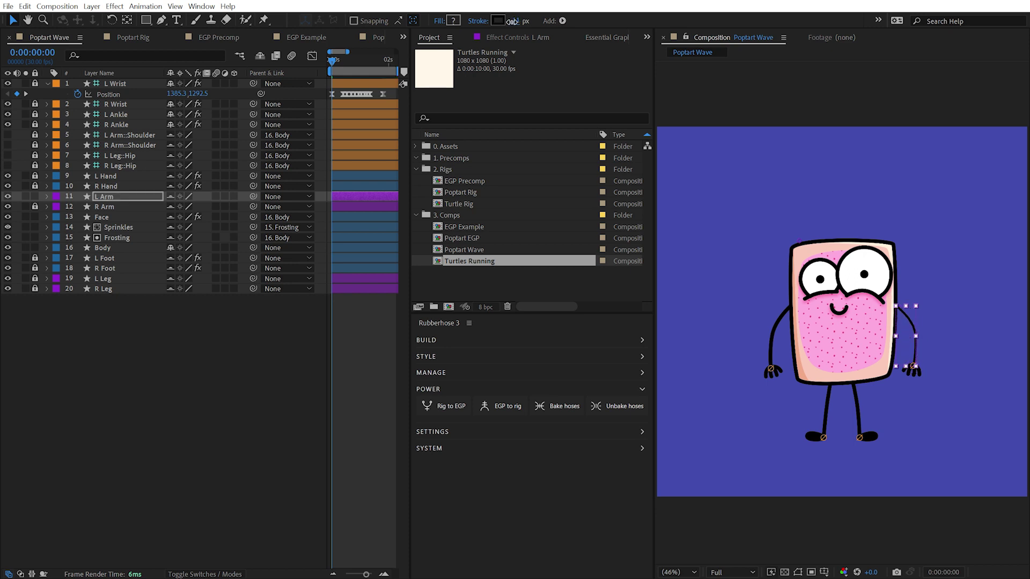
click(34, 196)
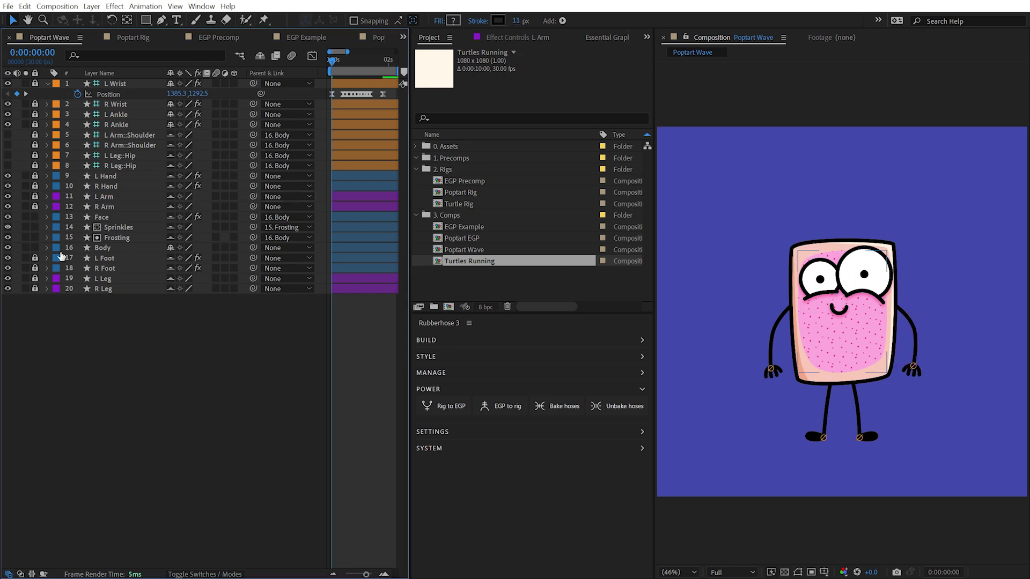
Unbake the hoses of the Poptart Wave rig.
click(628, 409)
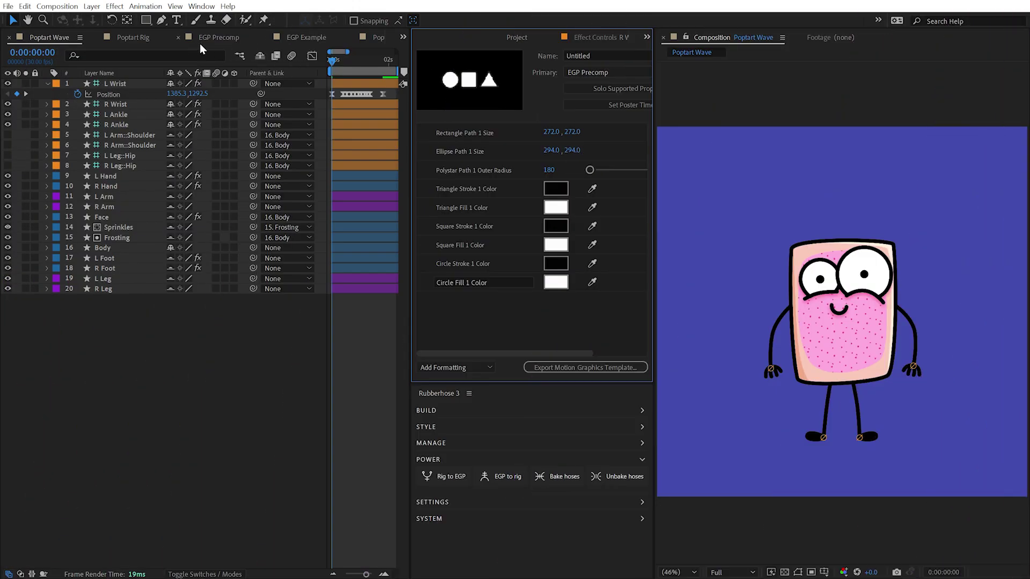
Add EGP Precomp as a layer in the EGP Example composition and expand its Essential Properties.
click(217, 42)
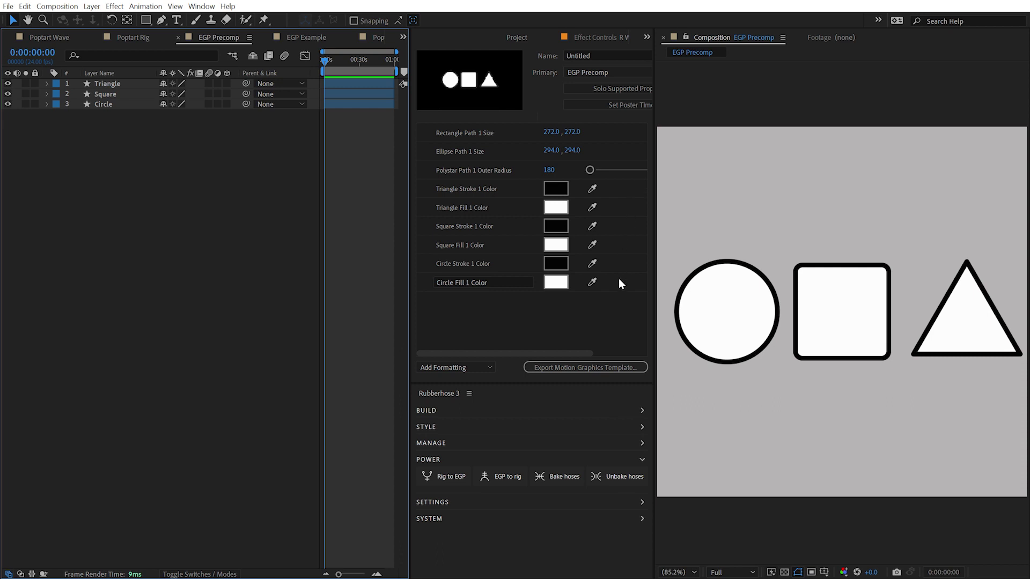
click(516, 37)
double_click(454, 228)
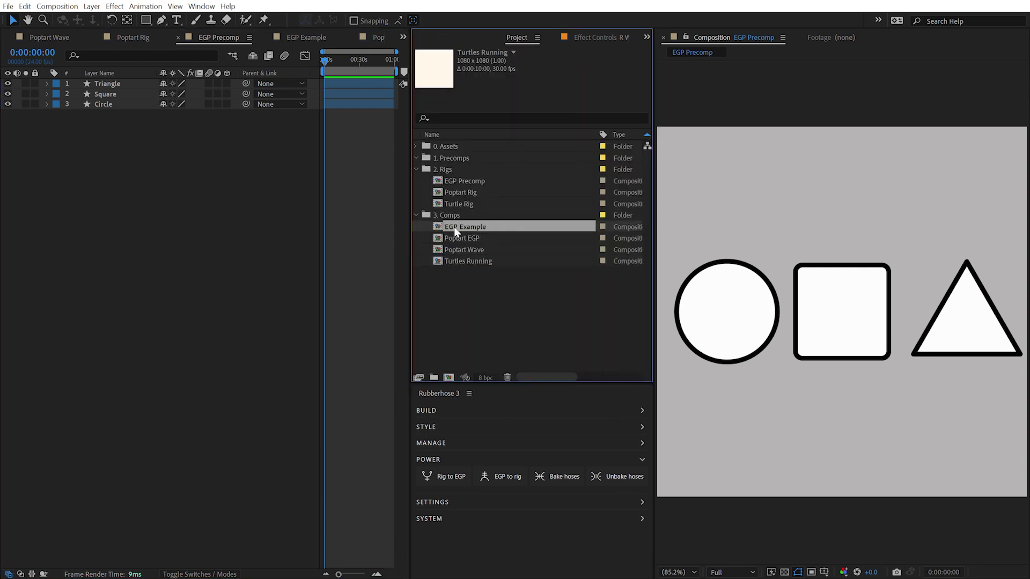
drag(453, 181, 172, 183)
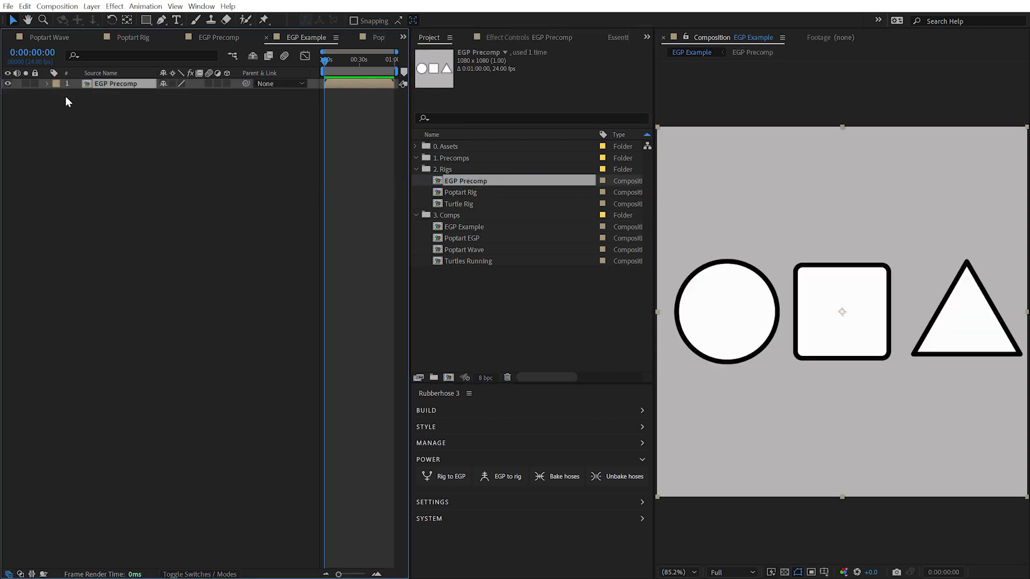
click(47, 84)
click(55, 105)
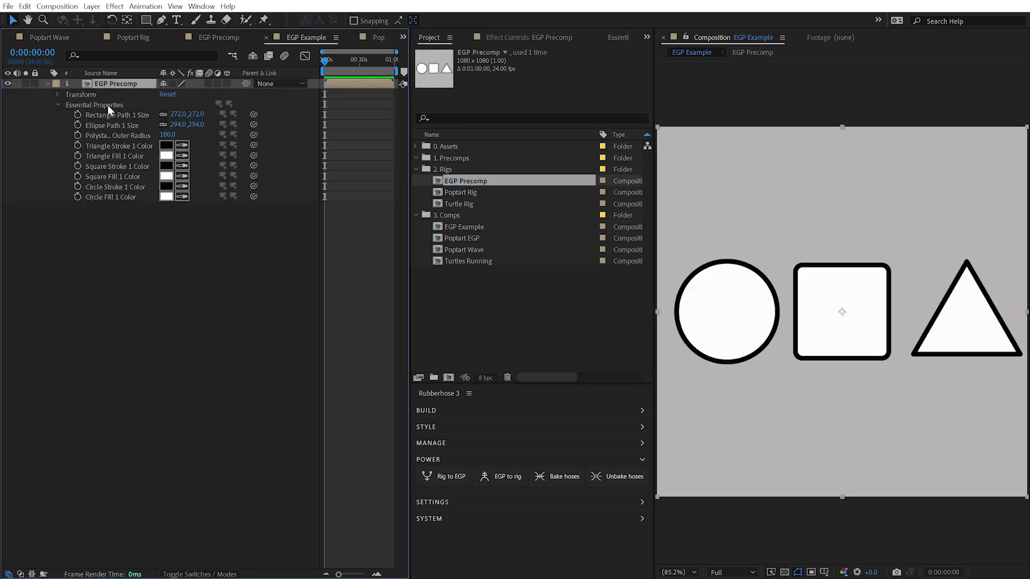
Try a Rectangle Path 1 Size of 192 and a Triangle Stroke 1 Color of 9F3636, reverting both.
mouse_move(177, 114)
mouse_down()
mouse_move(306, 115)
mouse_move(145, 137)
mouse_up()
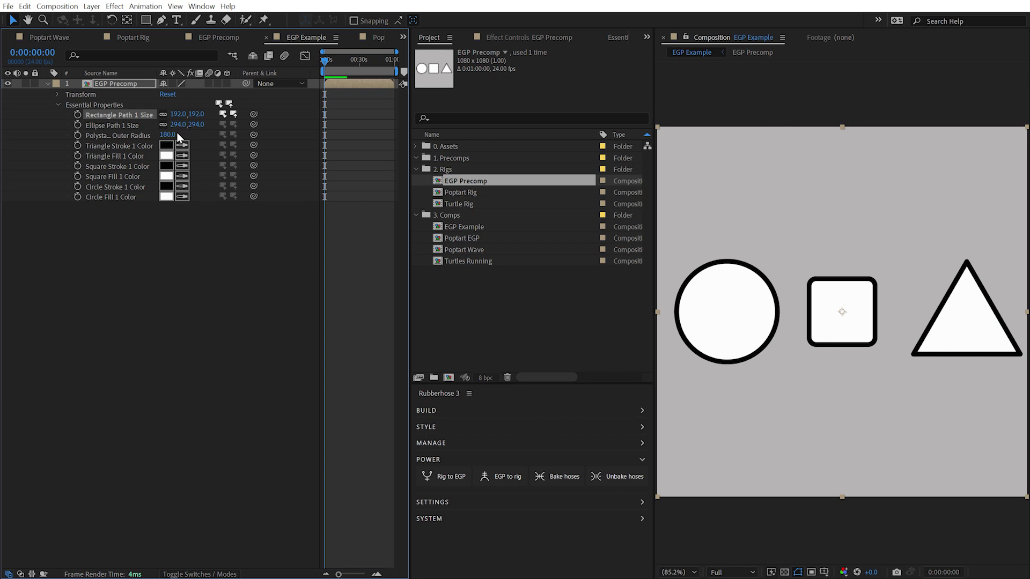
key(ctrl+z)
click(167, 146)
mouse_move(295, 249)
mouse_down()
mouse_move(341, 254)
mouse_move(331, 283)
mouse_up()
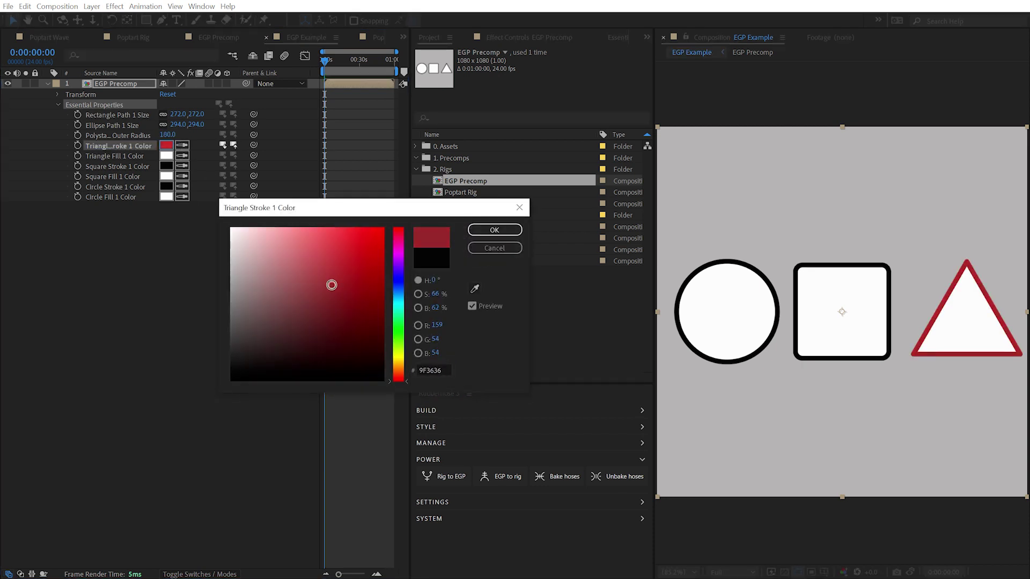
click(495, 248)
Try a different Polystar Path 1 Outer Radius on the EGP Precomp layer and undo it.
mouse_move(173, 137)
mouse_down()
mouse_move(219, 138)
mouse_move(134, 139)
mouse_move(186, 140)
mouse_up()
key(ctrl+z)
click(210, 253)
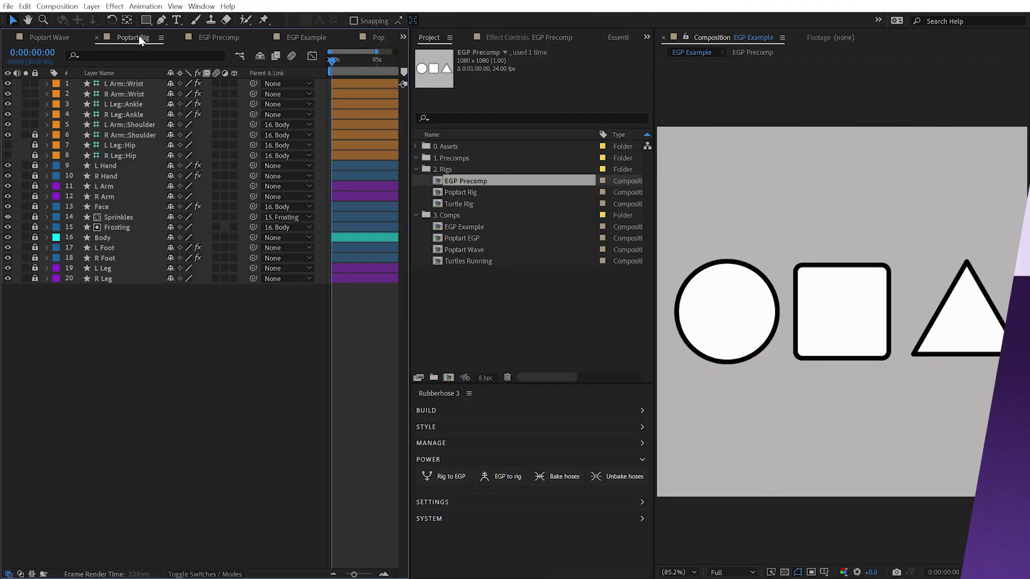
Add all Rubberhose controls of the Poptart Rig composition to Essential Graphics and look through the added properties.
click(139, 35)
click(446, 484)
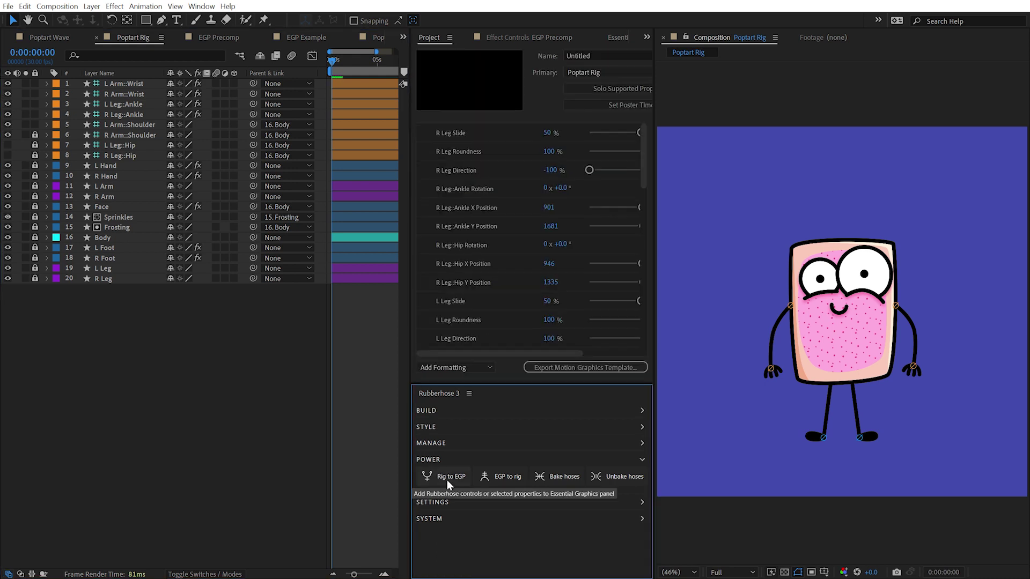
drag(646, 159, 644, 271)
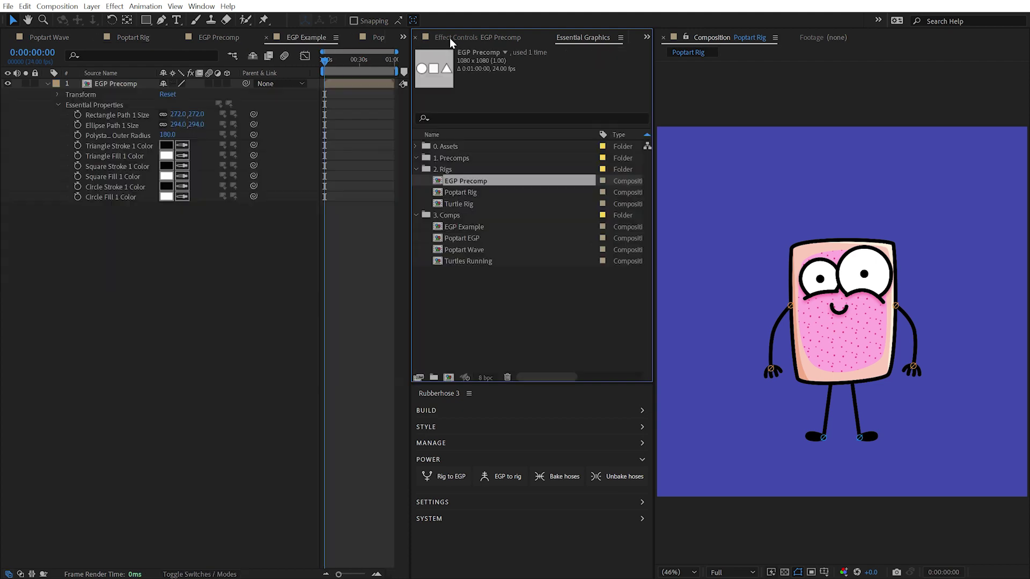
Open the Poptart EGP composition and add Poptart Rig as its top layer.
click(474, 238)
double_click(473, 242)
drag(459, 192, 129, 84)
Scale the Poptart Rig layer to 44% and position the character's feet on the shadow.
key(s)
drag(346, 94, 327, 107)
key(shift+slash)
drag(874, 342, 875, 290)
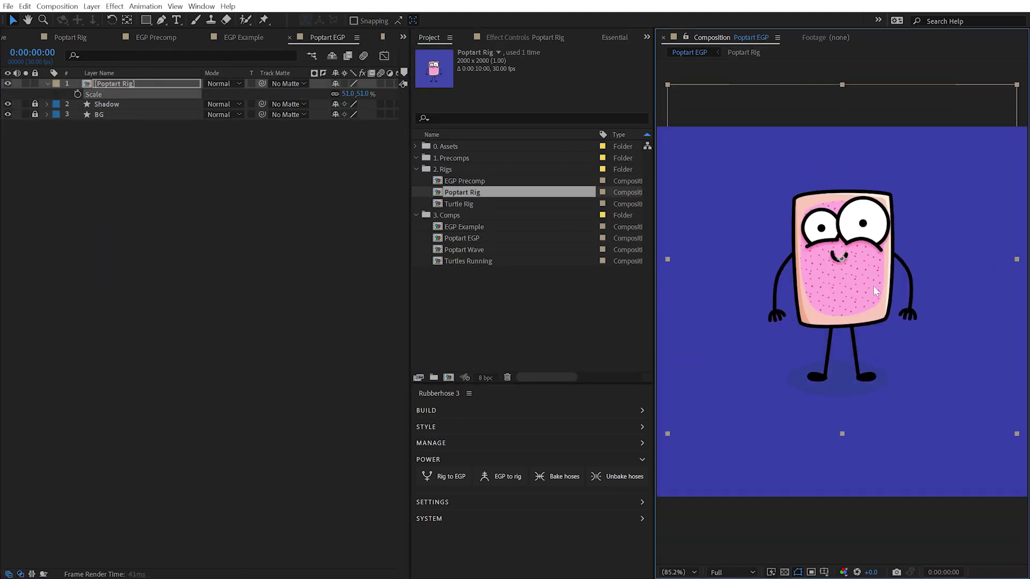
drag(348, 94, 343, 94)
drag(857, 225, 857, 241)
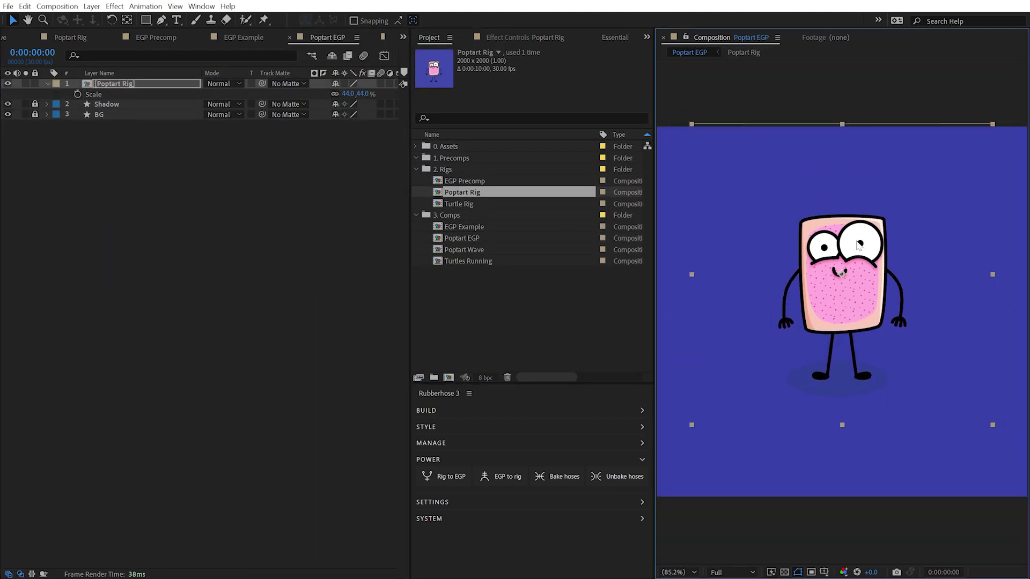
Create controllers in Poptart EGP from the Poptart Rig layer's essential properties.
click(502, 476)
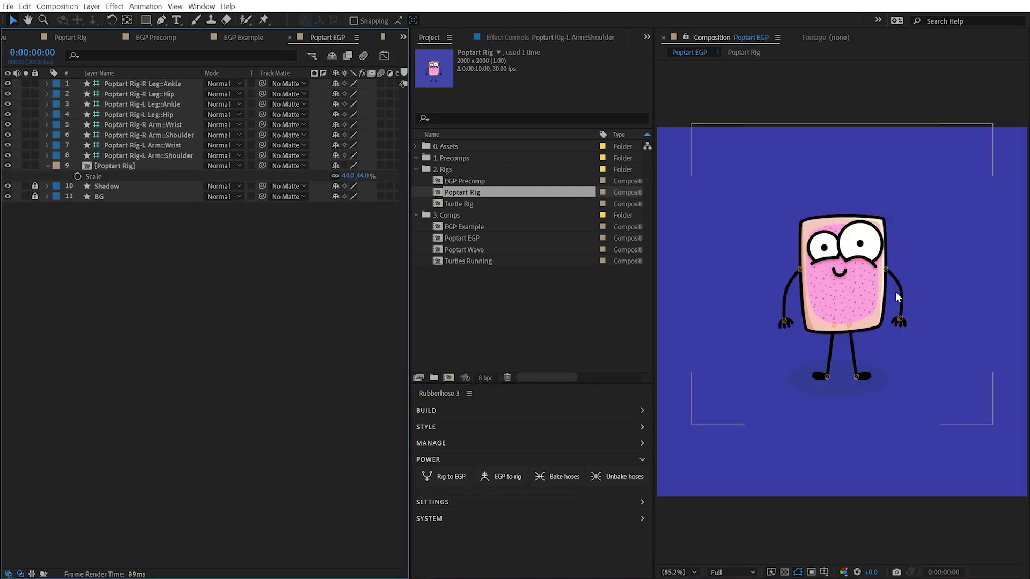
key(.)
Try out the R Arm wrist and R Leg ankle controllers, undoing the ankle's move and rotation.
mouse_move(782, 321)
mouse_down()
mouse_move(741, 293)
mouse_move(754, 232)
mouse_move(736, 290)
mouse_move(775, 322)
mouse_up()
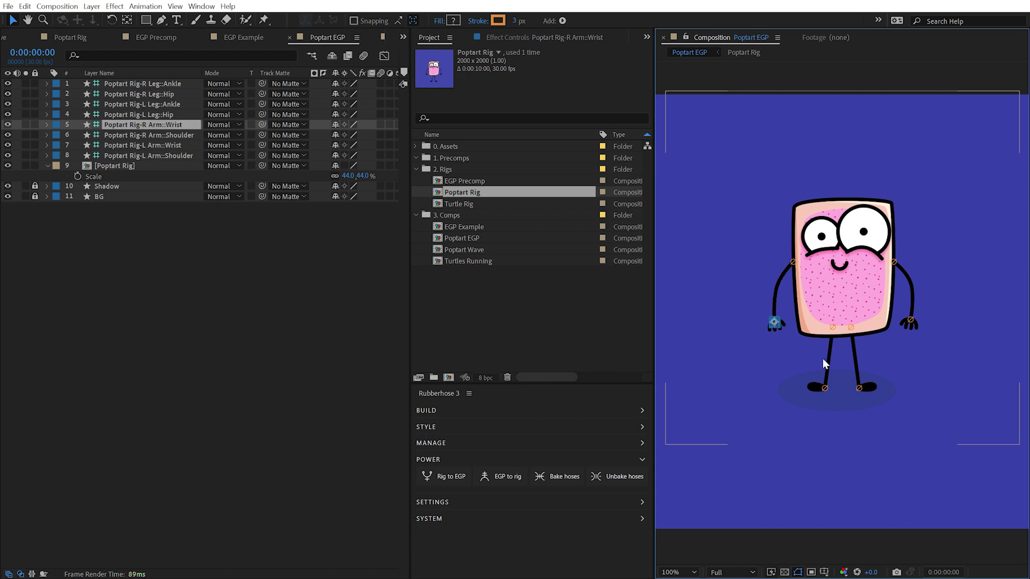
mouse_move(824, 388)
mouse_down()
mouse_move(816, 365)
mouse_move(797, 376)
mouse_move(825, 382)
mouse_move(809, 374)
mouse_up()
key(w)
key(ctrl+z)
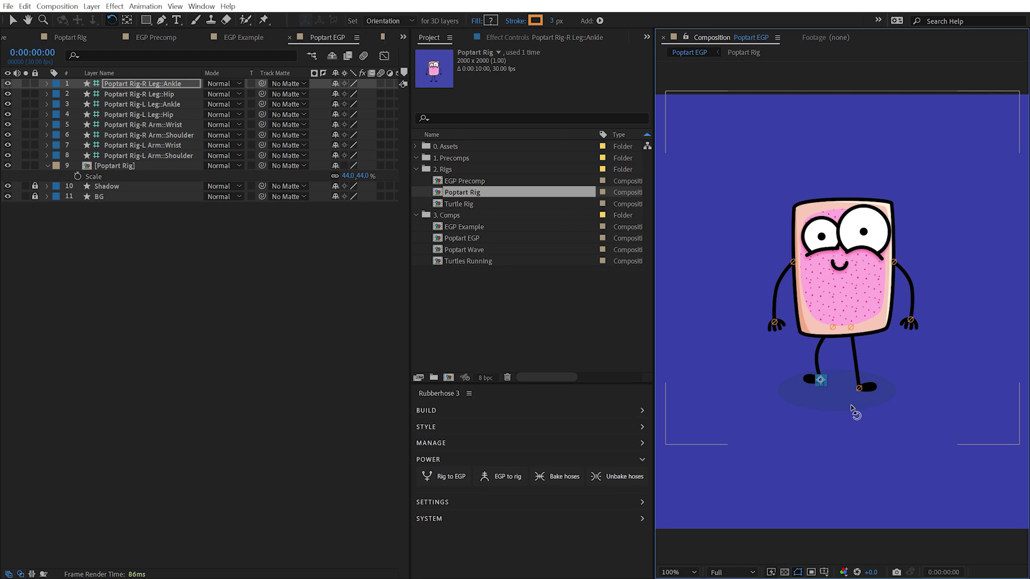
key(ctrl+z)
key(v)
Show the layers' parenting, scale the Poptart Rig layer down to 33% and place its feet on the shadow.
click(21, 574)
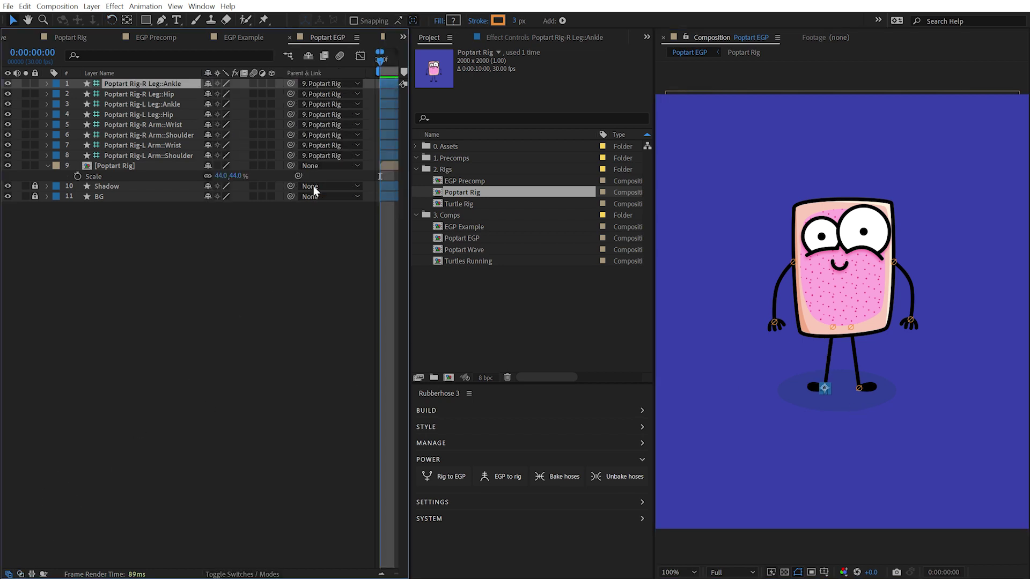
click(114, 163)
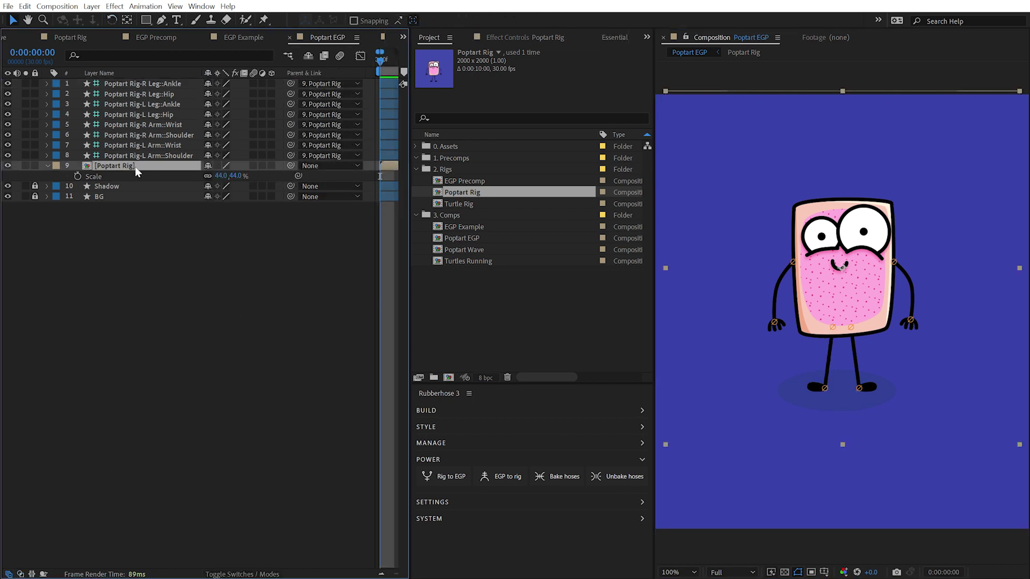
drag(833, 323, 809, 309)
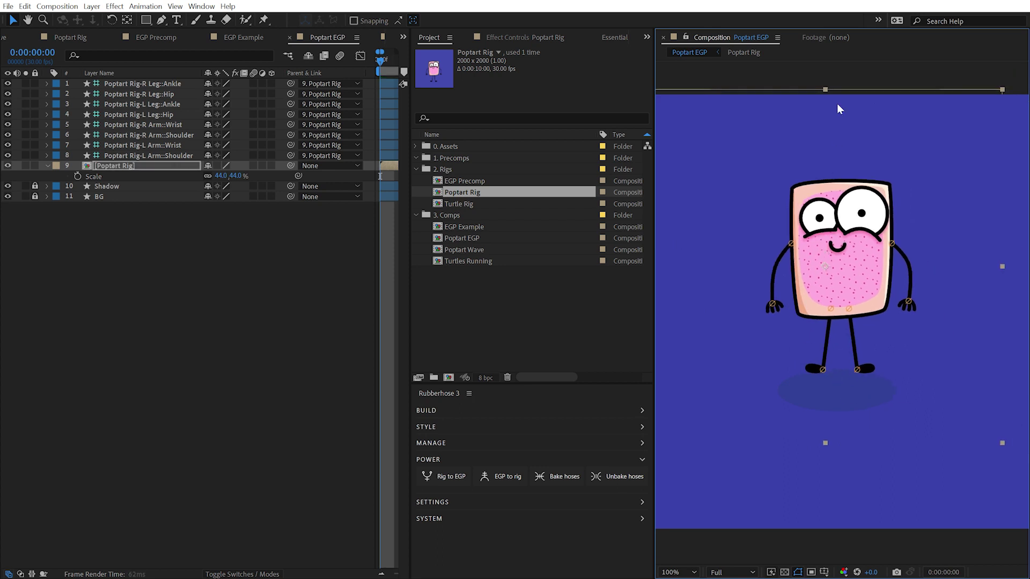
drag(825, 90, 829, 144)
drag(861, 253, 865, 279)
Try rotating the Poptart Rig layer together with its controllers and undo the rotation.
key(w)
drag(865, 279, 870, 282)
key(ctrl+z)
key(w)
Unlink the Poptart Rig layer's scale proportions and mirror it by setting the horizontal scale to -33%.
click(209, 176)
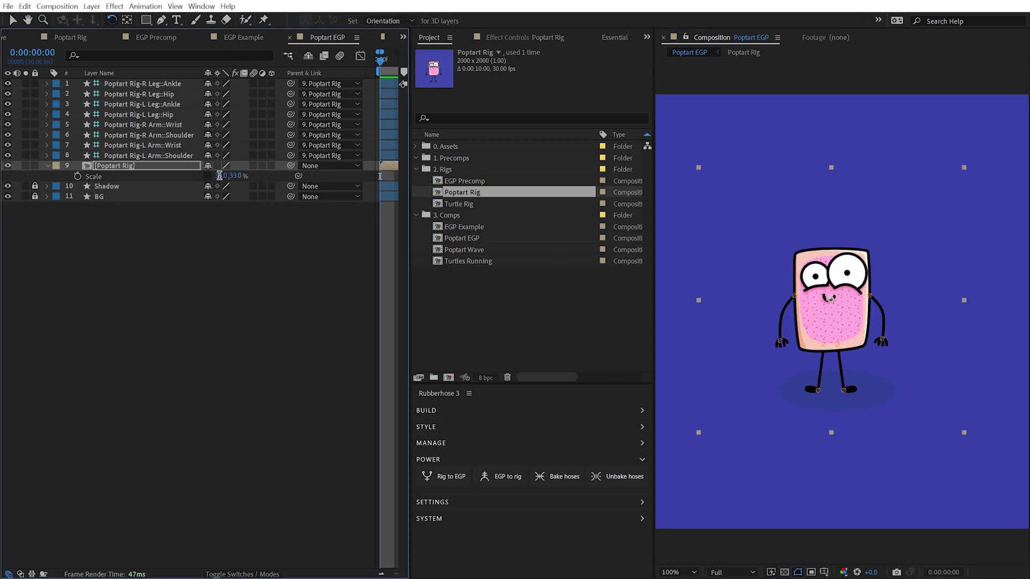
click(219, 176)
text(-33)
key(Return)
key(Return)
key(v)
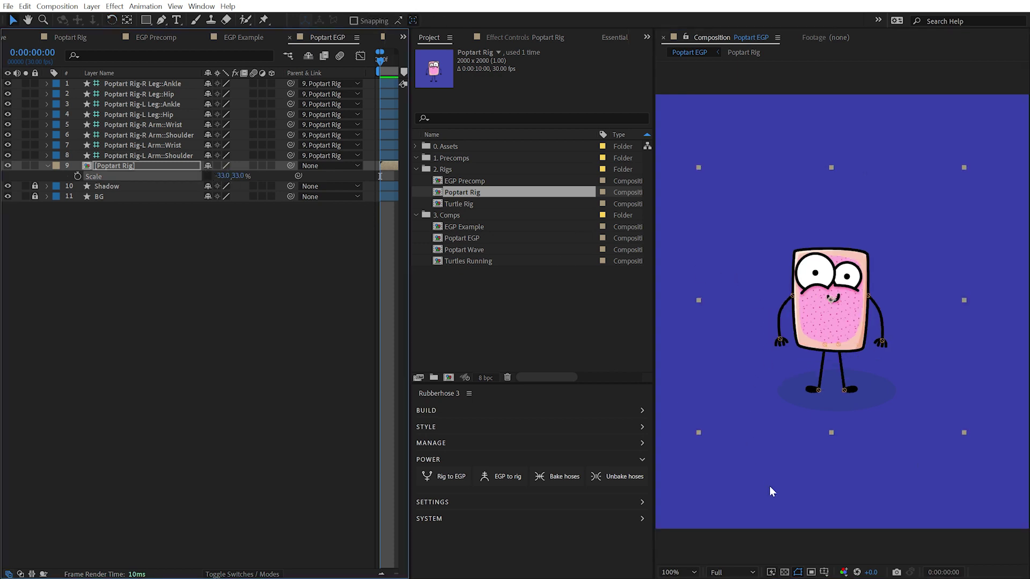
Try moving the mirrored character's L Arm wrist controller outward and undo the move.
click(770, 490)
drag(779, 339, 754, 309)
key(ctrl+z)
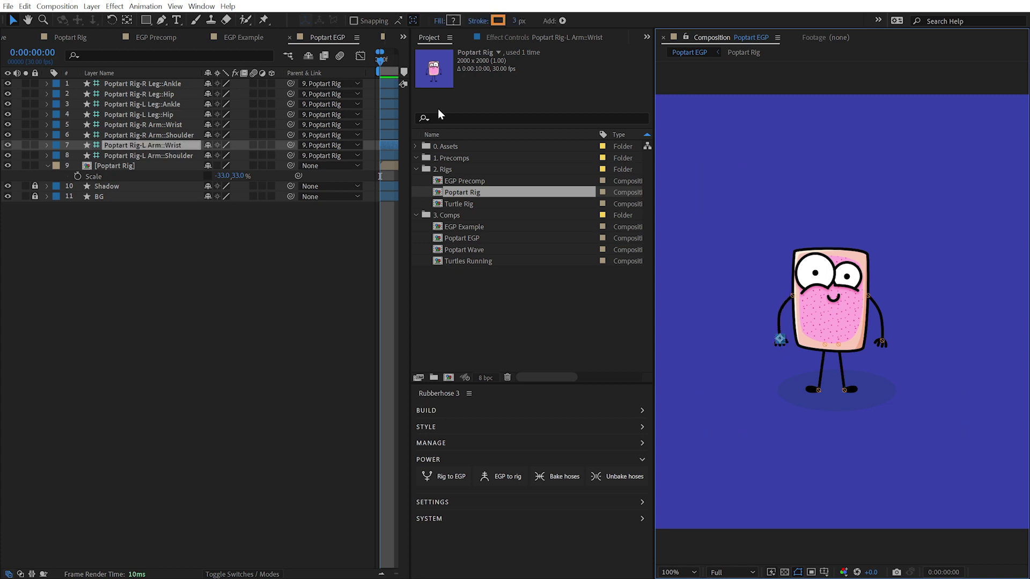
Open Essential Graphics and look through the properties exposed for Poptart Rig.
right_click(655, 56)
click(668, 79)
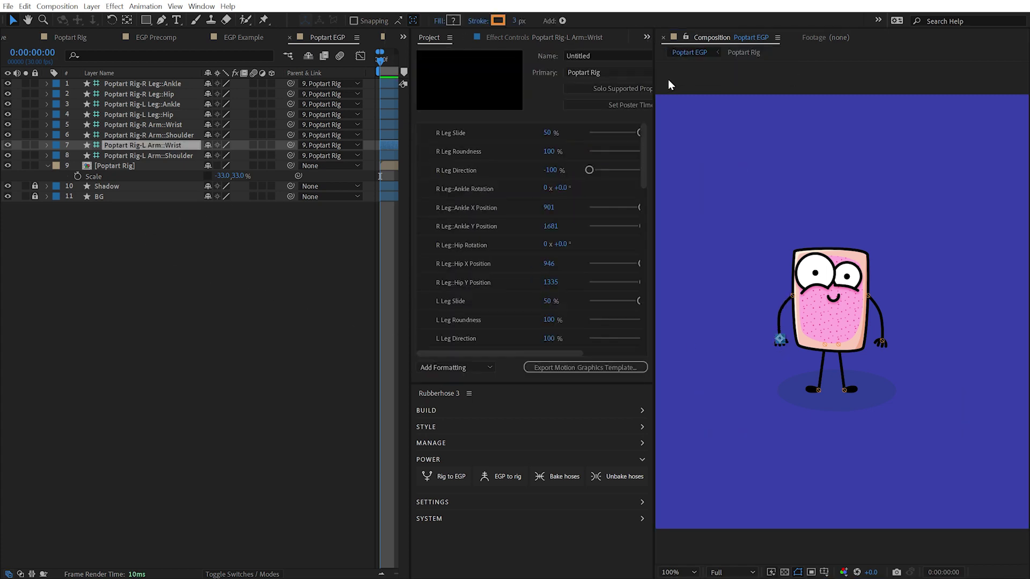
drag(650, 174, 642, 324)
Add only the two wrist and two ankle controllers of the Poptart Rig composition to Essential Graphics.
click(70, 37)
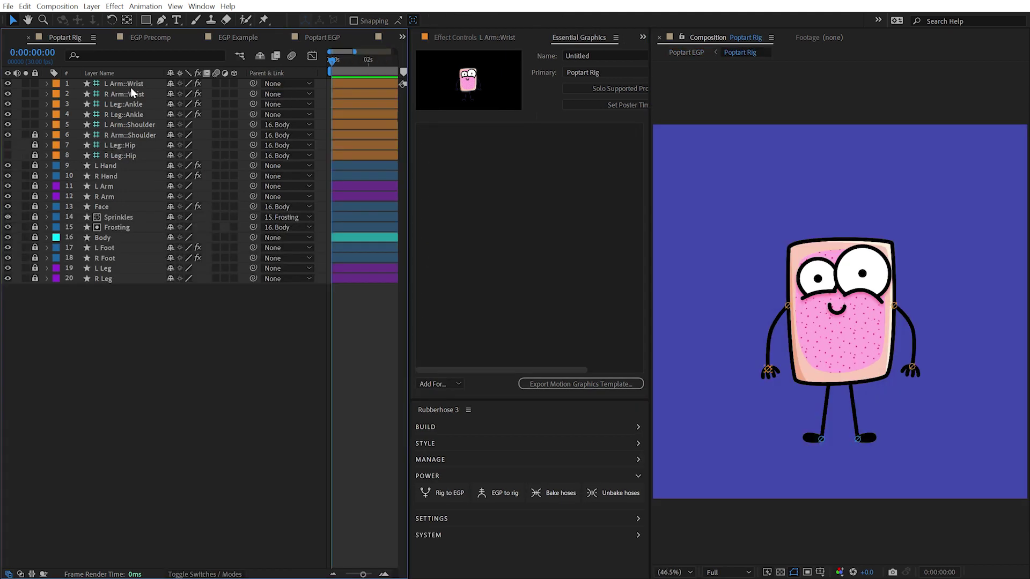
click(129, 84)
shift+click(123, 115)
click(445, 492)
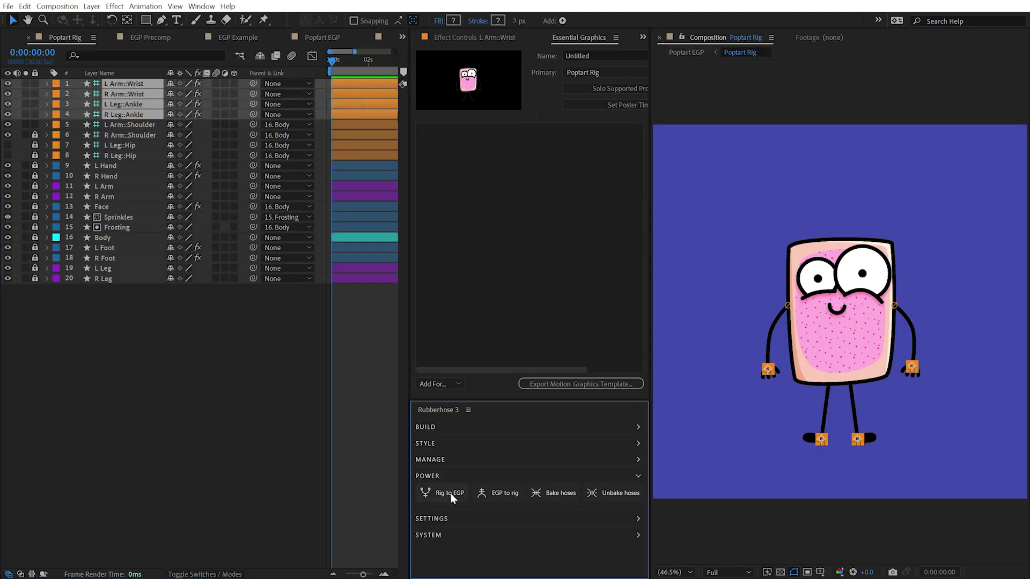
Add the Autoflop Angle of the L Arm and R Arm wrist controllers to Essential Graphics.
click(481, 134)
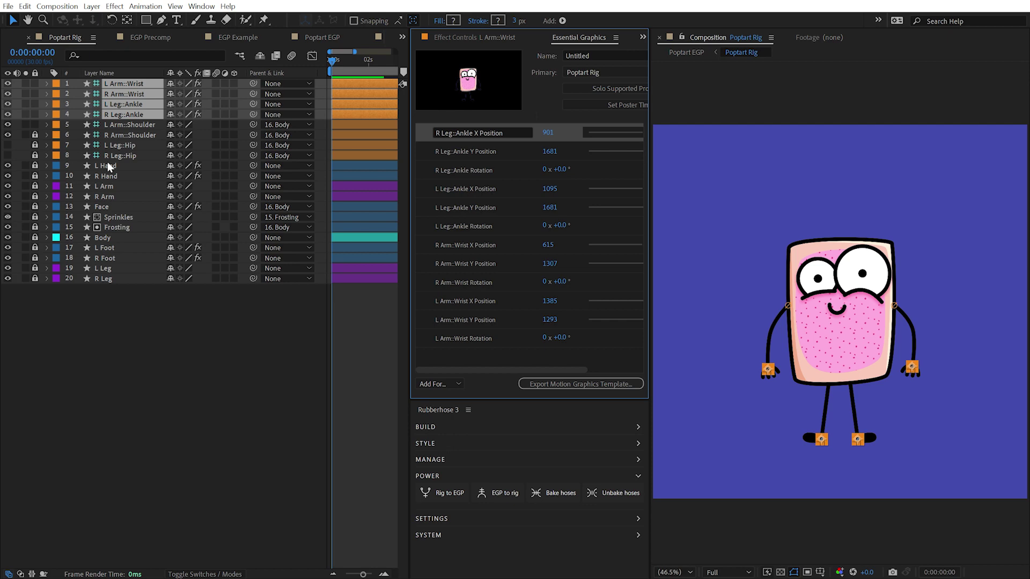
key(e)
click(65, 115)
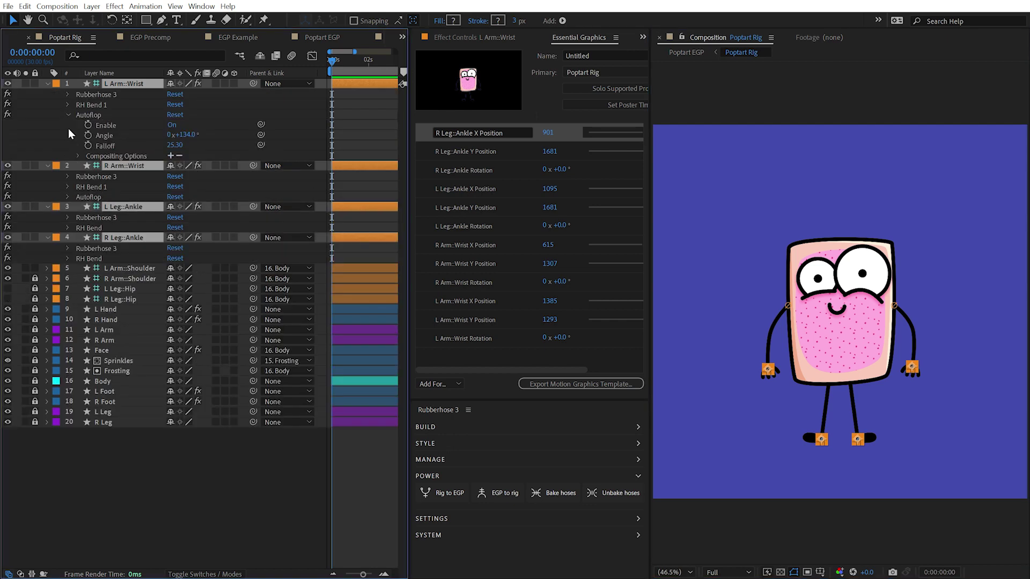
click(68, 197)
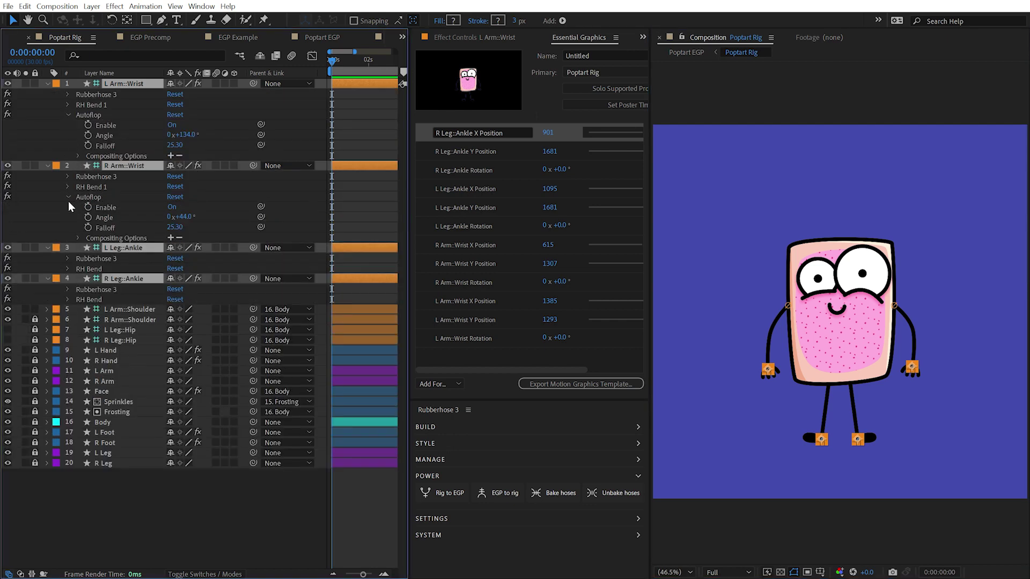
click(108, 218)
shift+click(106, 135)
click(437, 497)
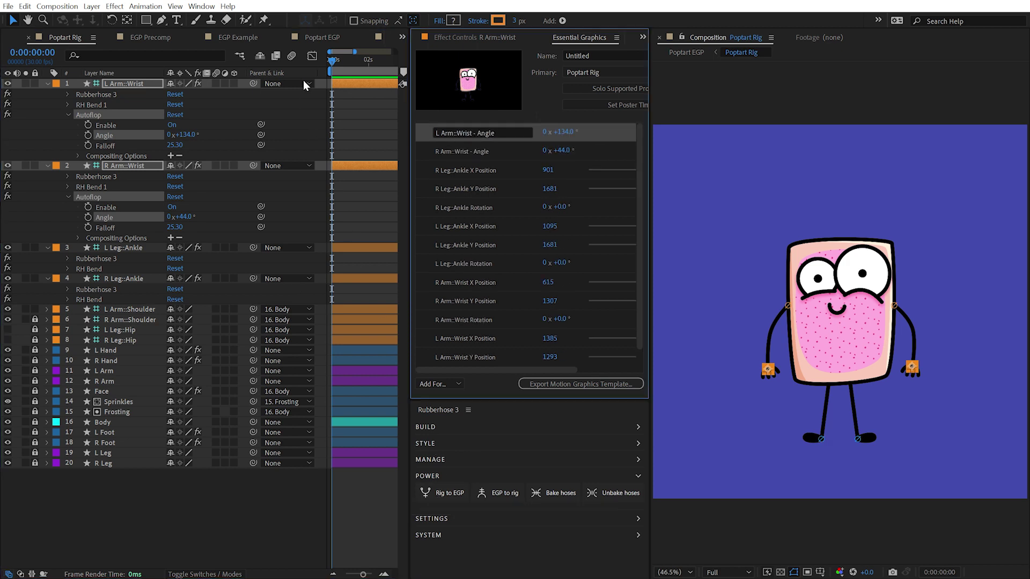
Generate controllers from the Poptart Rig layer in the Poptart EGP composition with EGP to rig and expand its Essential Properties.
click(311, 37)
click(128, 83)
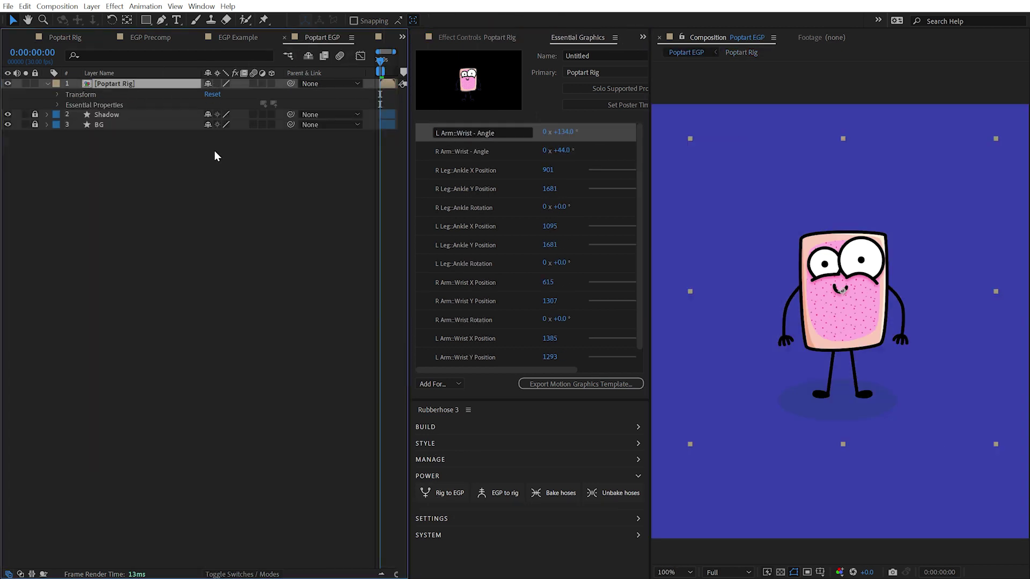
click(508, 494)
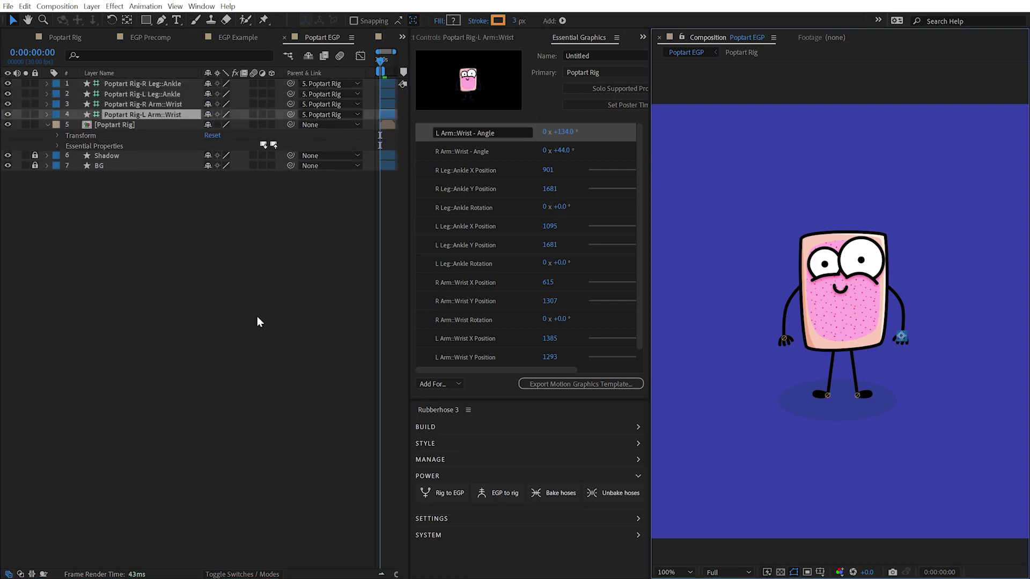
click(57, 146)
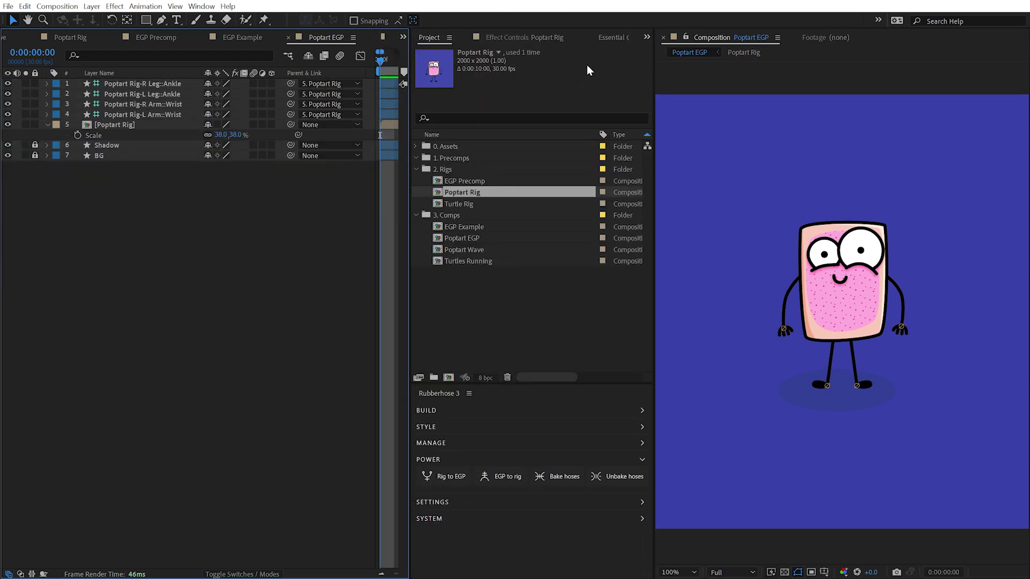
Try removing the R Leg::Ankle - Y Position property from Essential Graphics, check the layer's Essential Properties, and undo the removal.
click(613, 37)
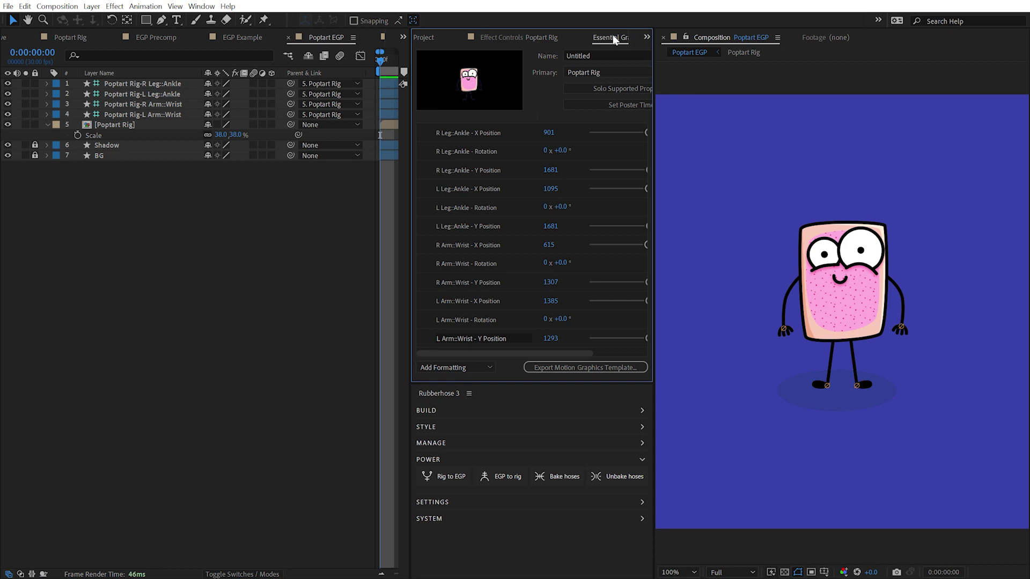
click(517, 176)
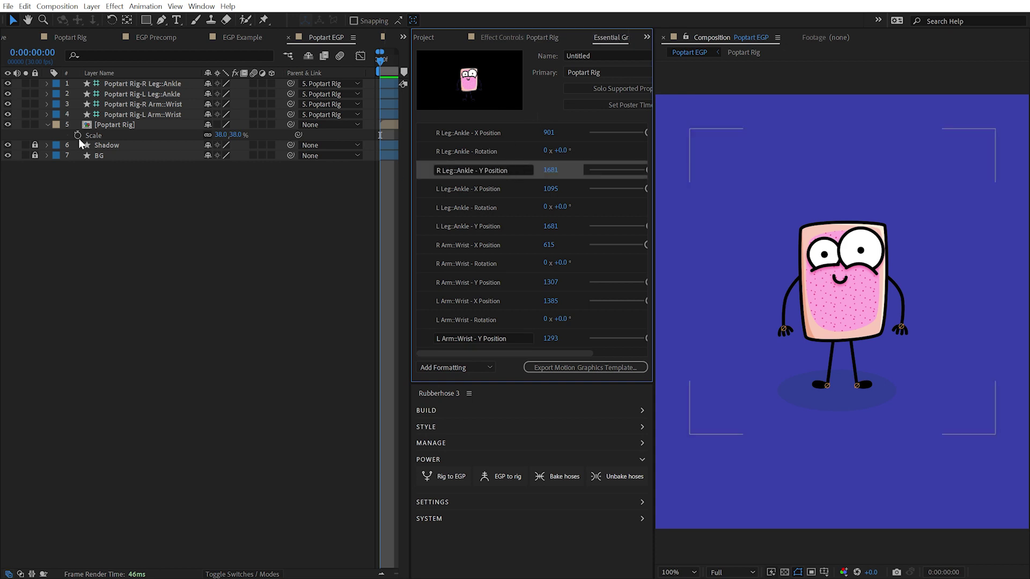
click(48, 125)
click(48, 124)
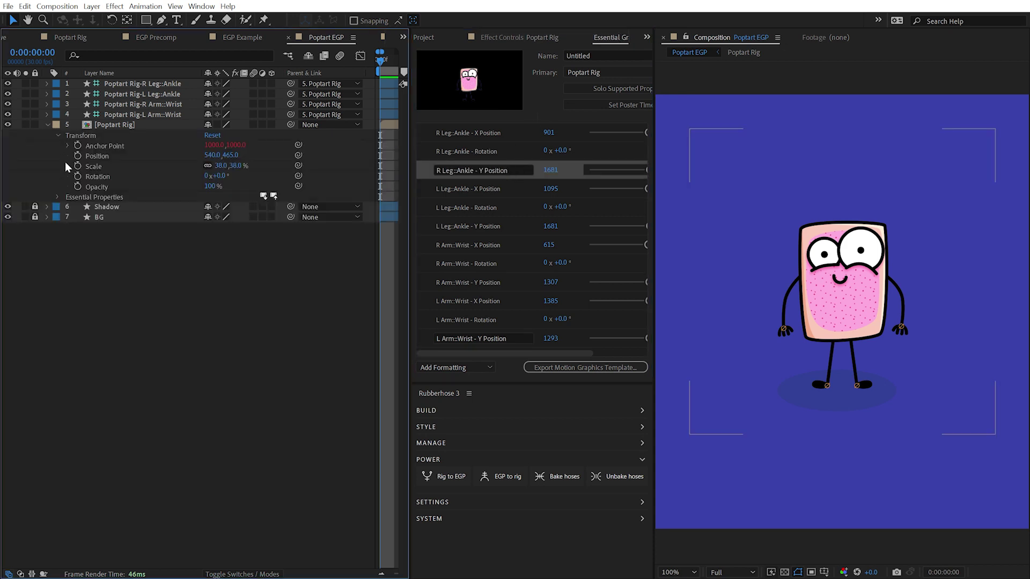
click(58, 196)
click(533, 172)
key(Delete)
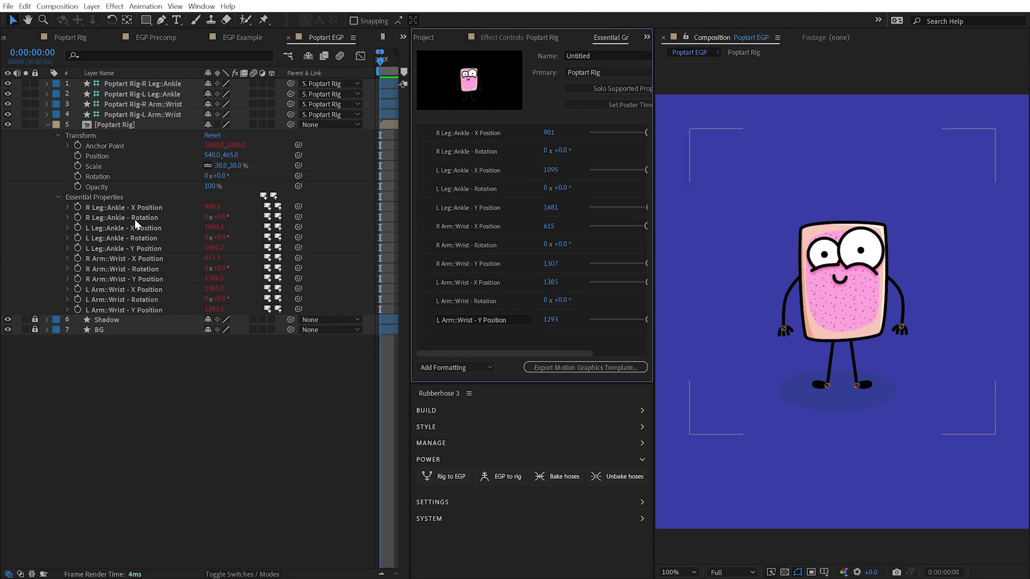
click(181, 363)
key(ctrl+z)
Open the Poptart Rig composition from the project, collapse the wrist and ankle layers' properties, and clear the selection.
click(428, 37)
double_click(458, 191)
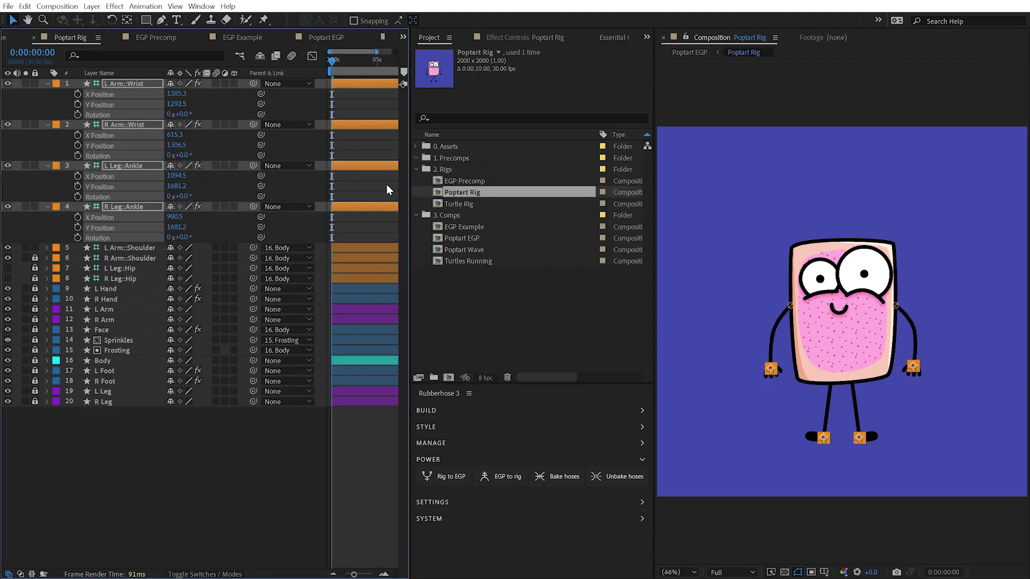
key(e)
key(e)
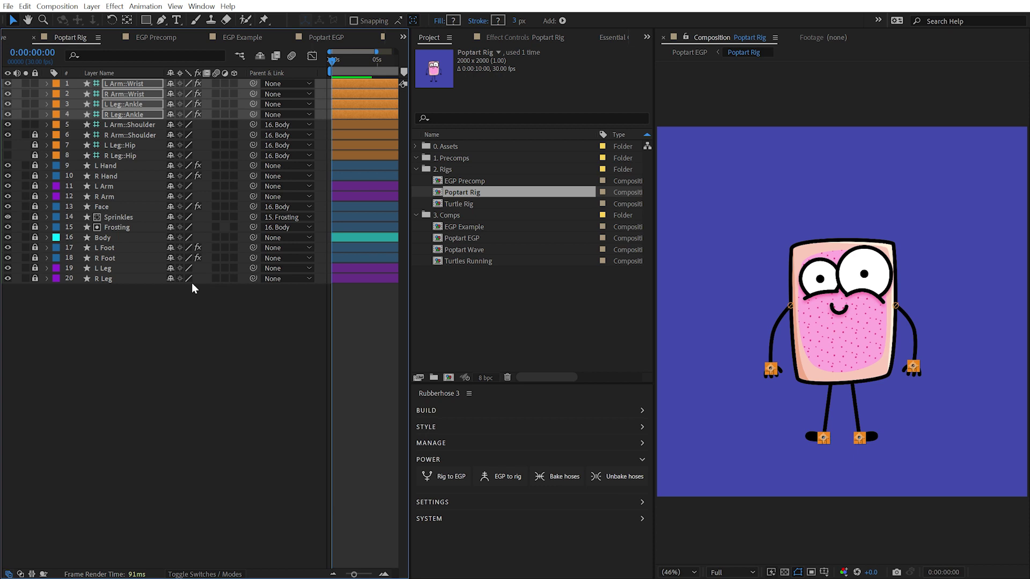
click(183, 308)
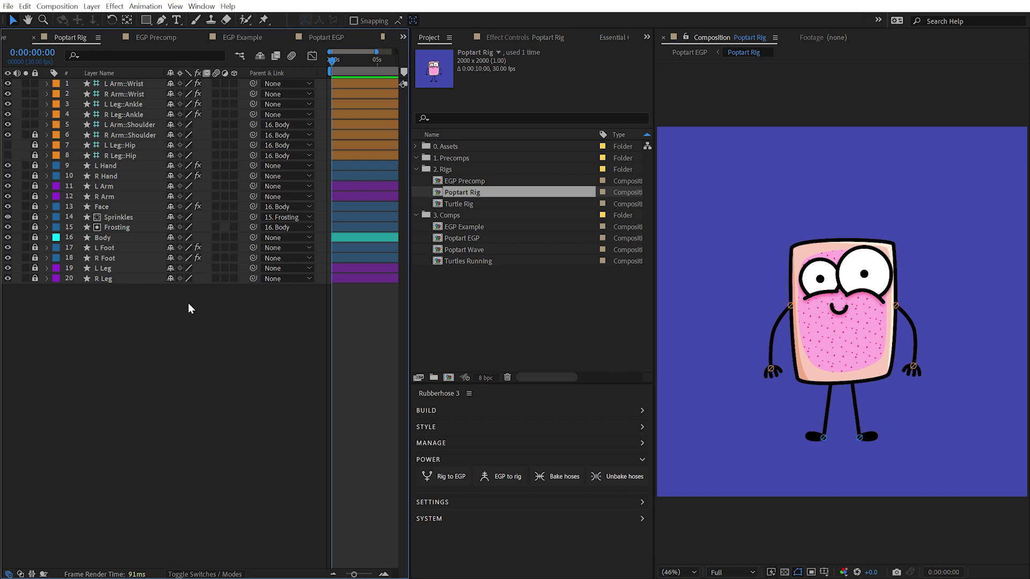
Try to add the L Arm hose layer to Essential Graphics with Rig to EGP.
click(101, 186)
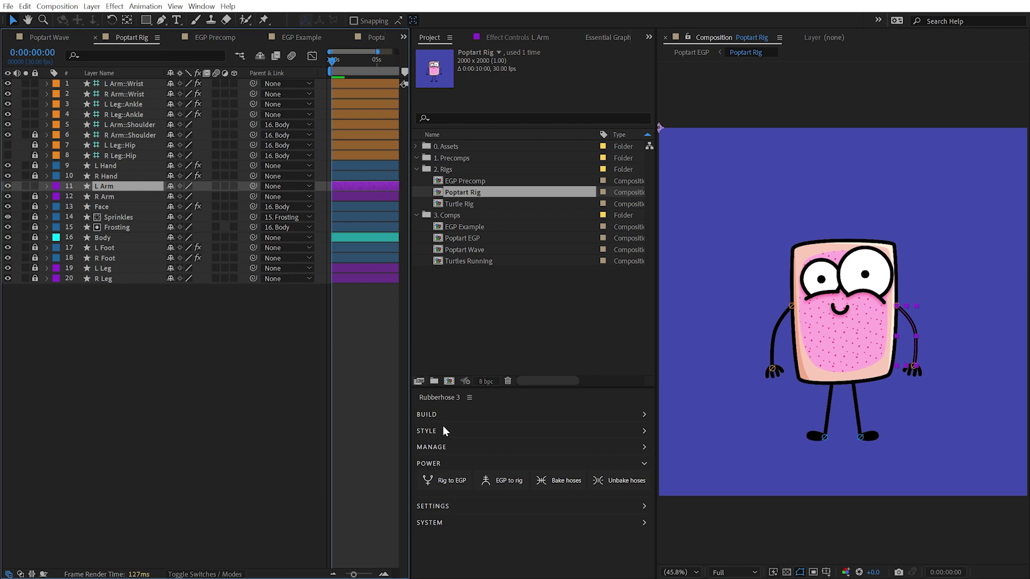
click(442, 481)
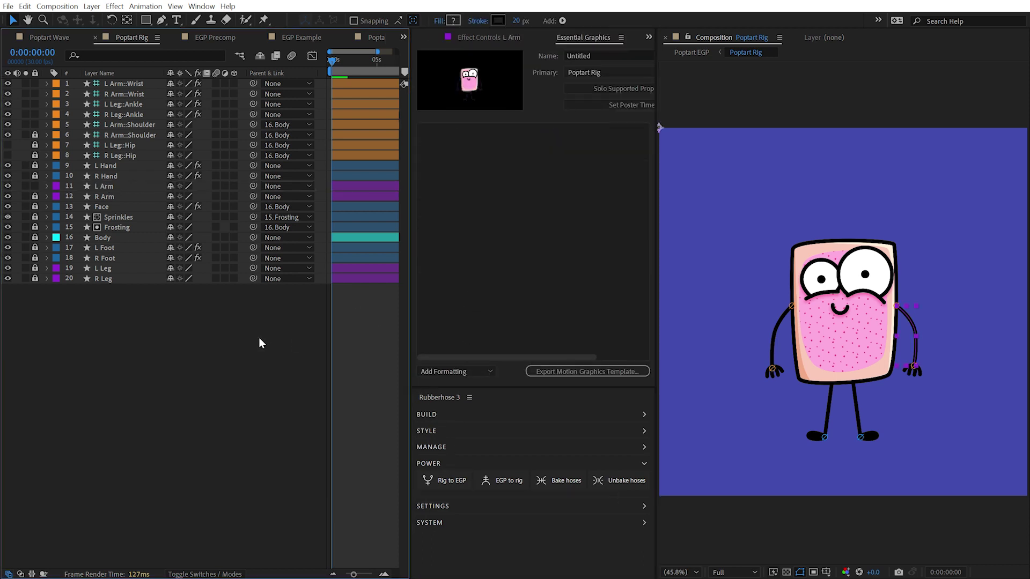
click(35, 186)
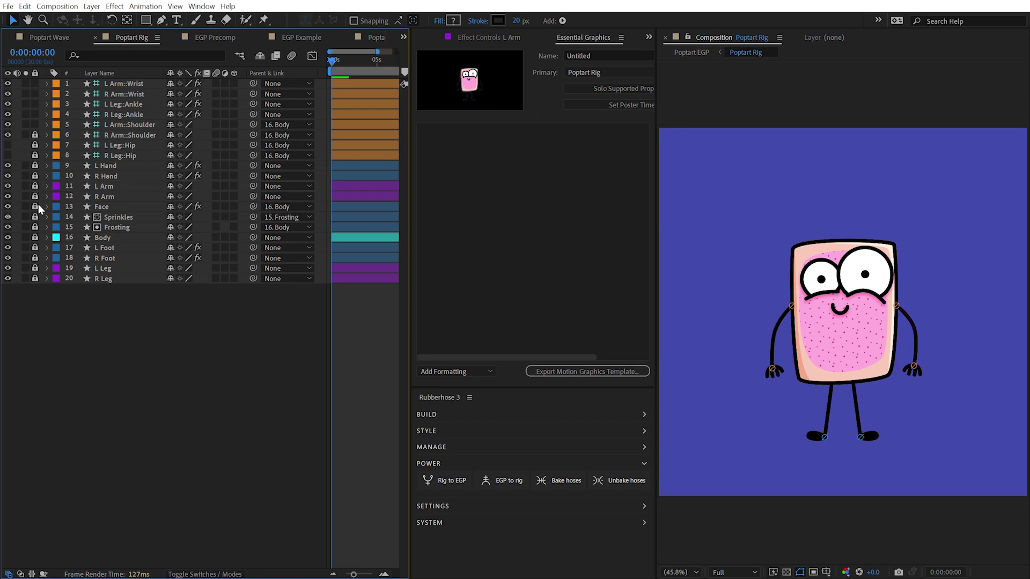
Unlock the Body layer and add its position and rotation, plus the four wrist and ankle controllers, to Essential Graphics.
click(35, 237)
click(449, 480)
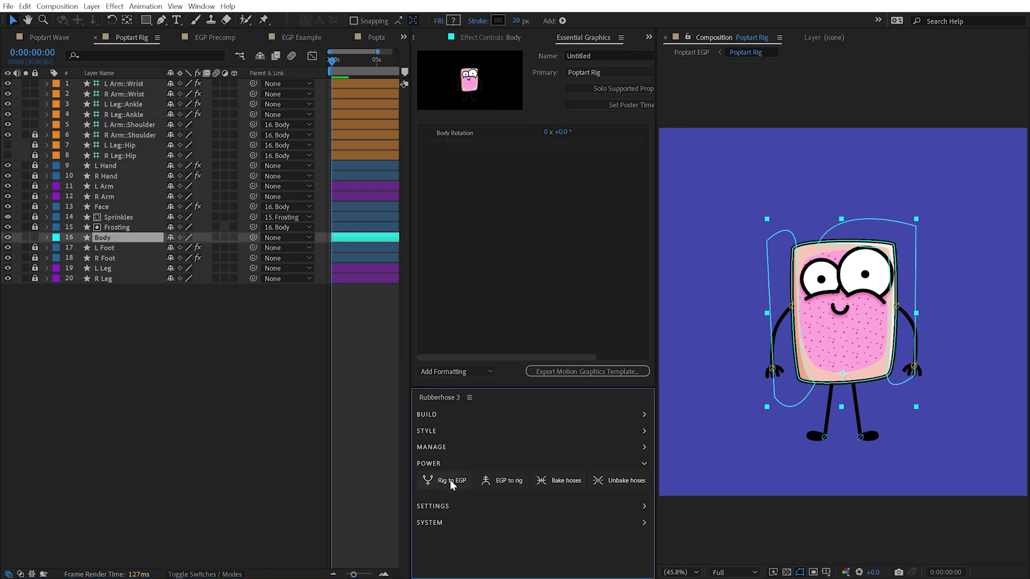
click(137, 115)
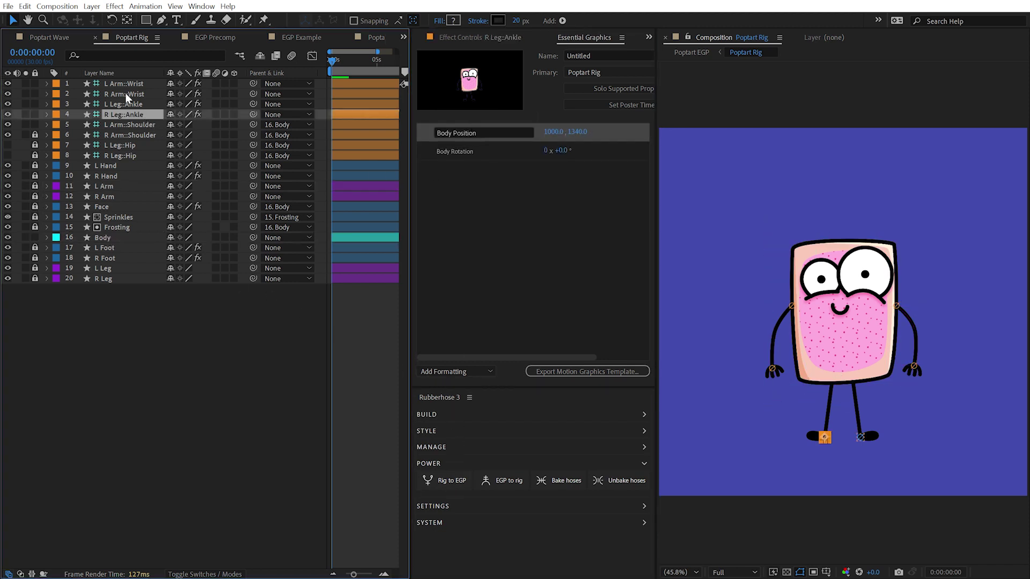
click(132, 84)
shift+click(134, 115)
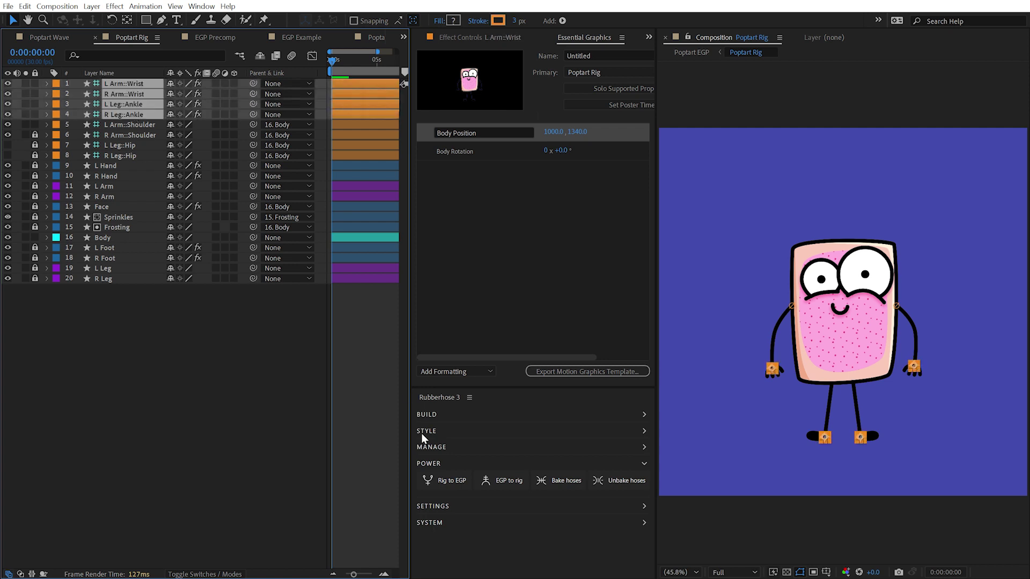
click(443, 482)
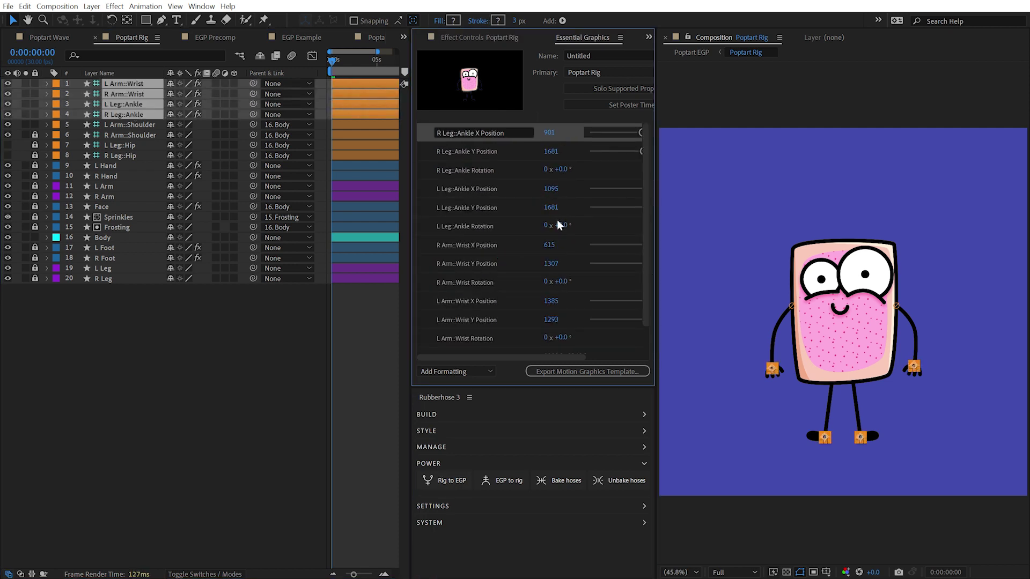
drag(642, 163, 645, 212)
key(ctrl+shift+a)
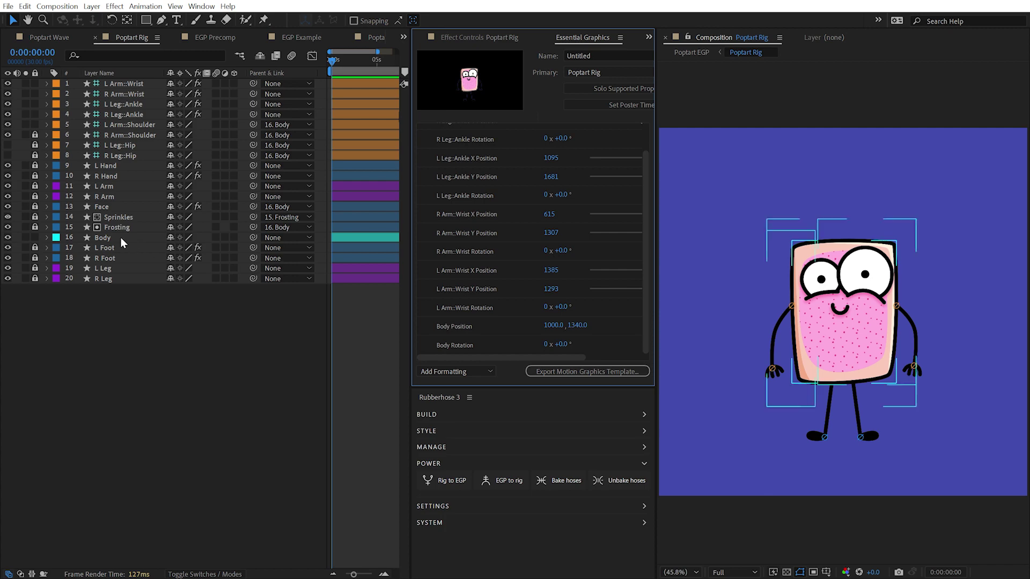
Filter the Body layer's properties by "color" and add its highlight, shadow and body fill colors to Essential Graphics.
click(120, 237)
click(108, 56)
text(color)
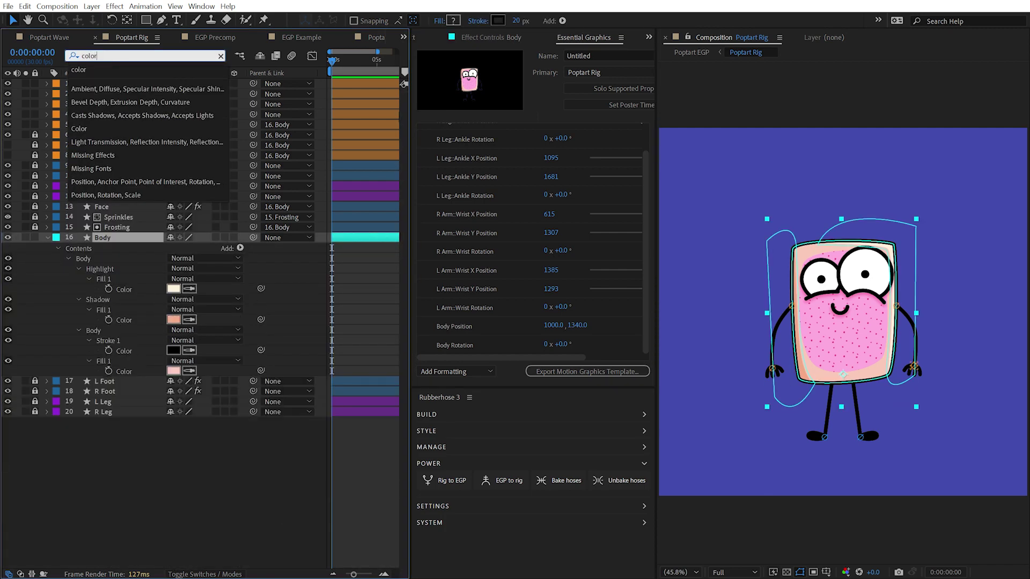
click(123, 370)
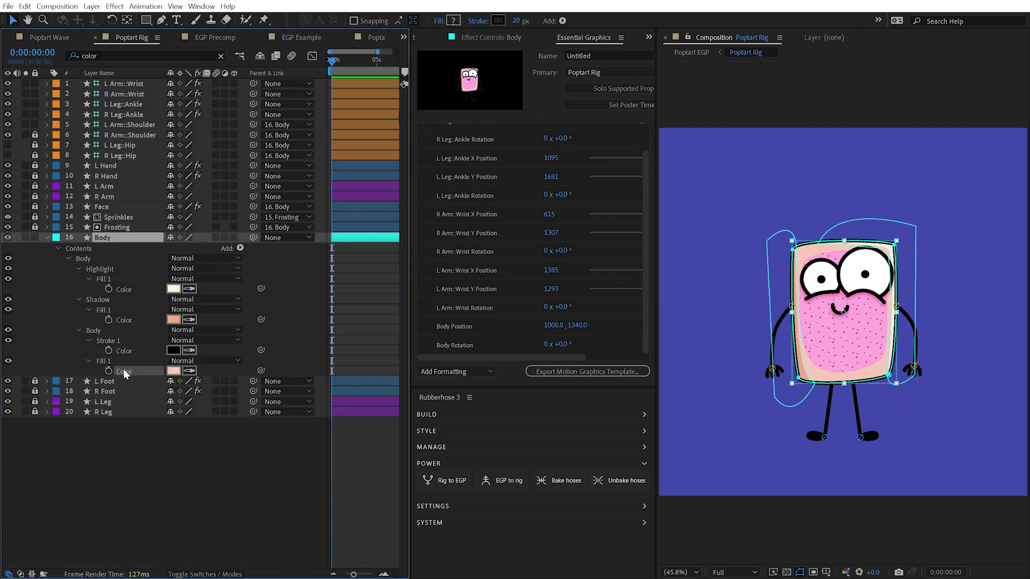
ctrl+click(120, 320)
ctrl+click(126, 289)
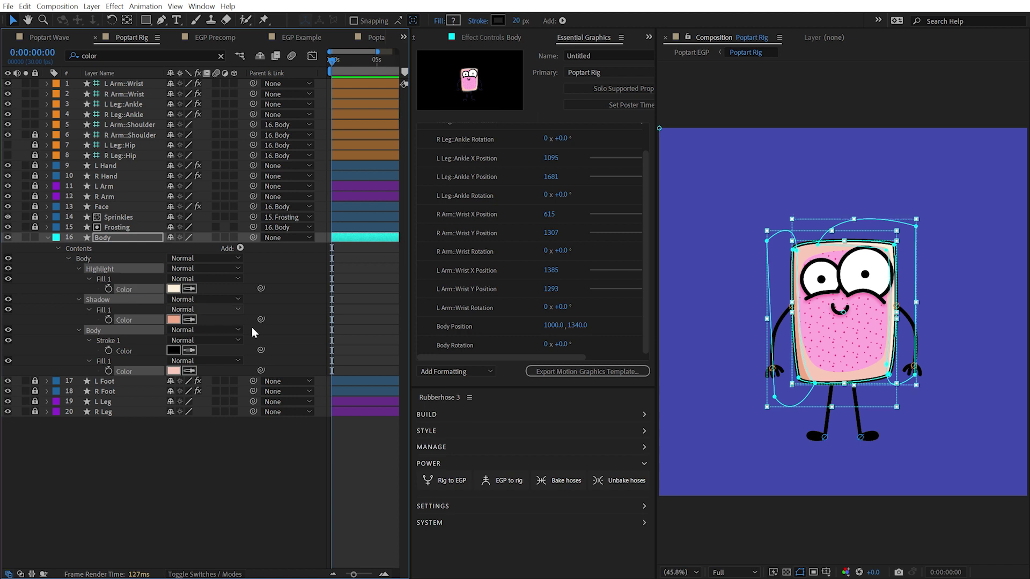
click(449, 480)
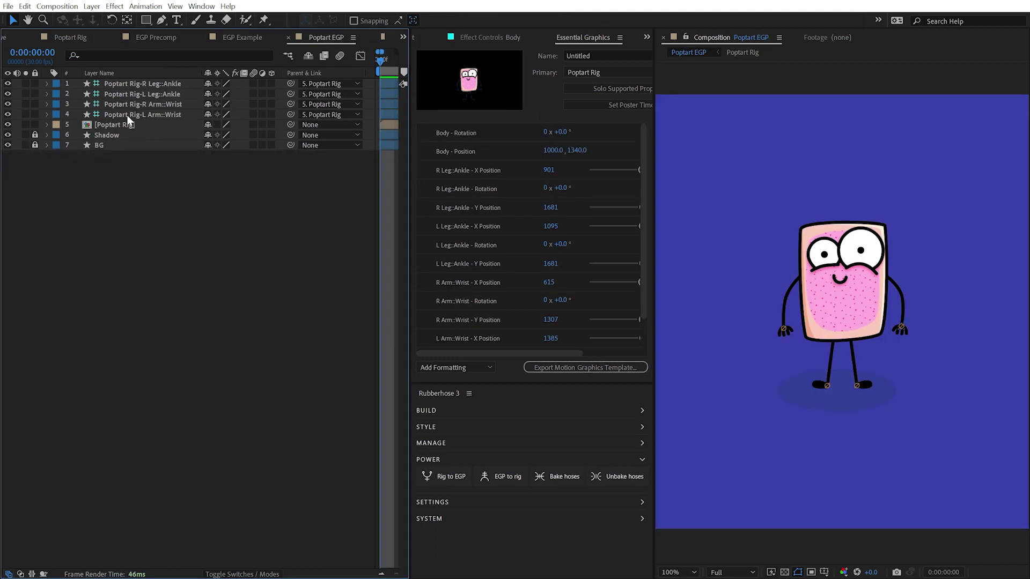
Generate a Body controller from the Poptart Rig layer in Poptart EGP and delete the Body shape group from its contents.
click(128, 123)
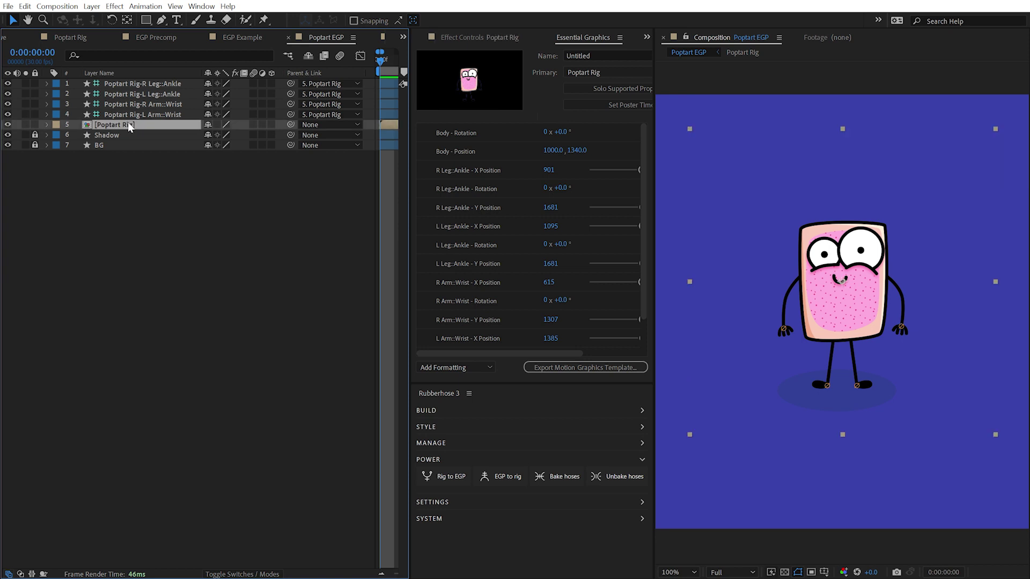
click(498, 478)
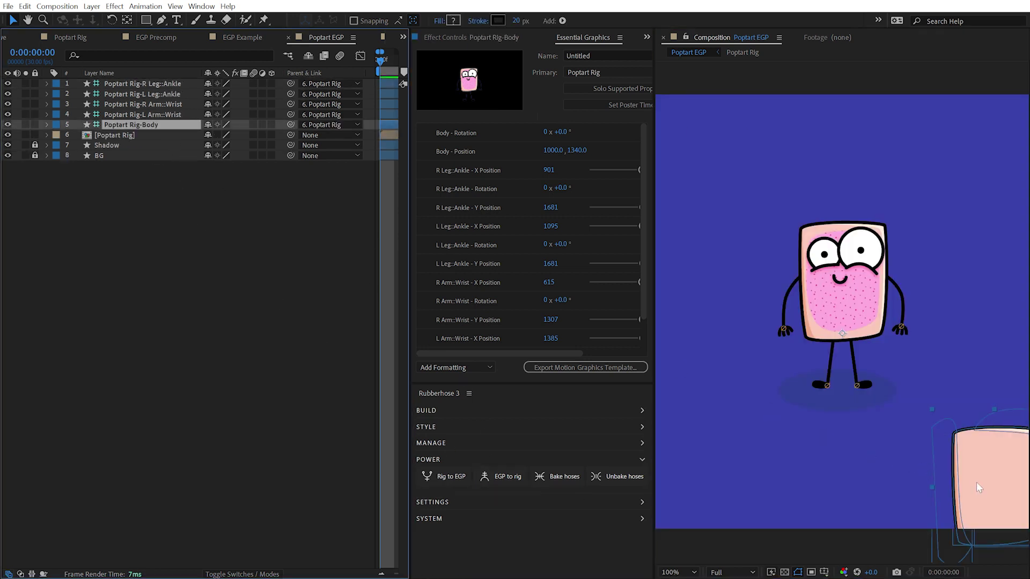
drag(973, 460, 903, 438)
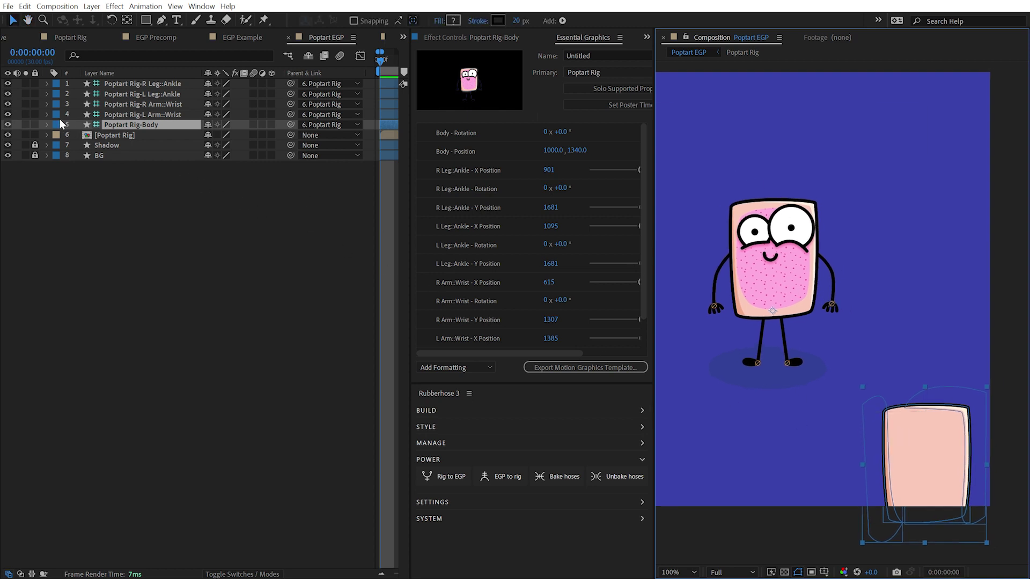
click(47, 124)
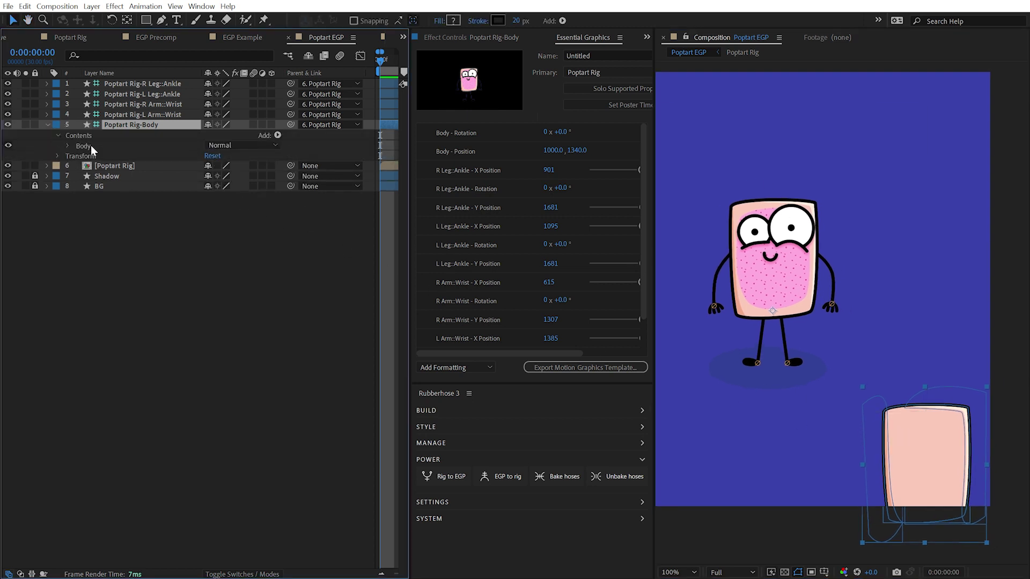
click(91, 146)
key(Delete)
Add a rectangle path and a stroke to the Poptart Rig-Body controller and move the body slightly with it.
click(277, 135)
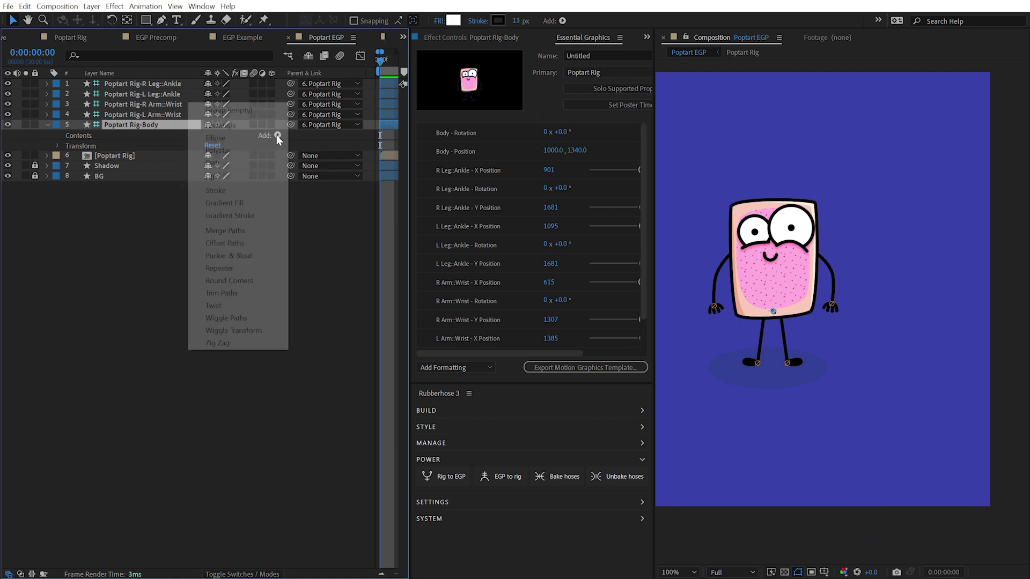
click(257, 125)
click(278, 135)
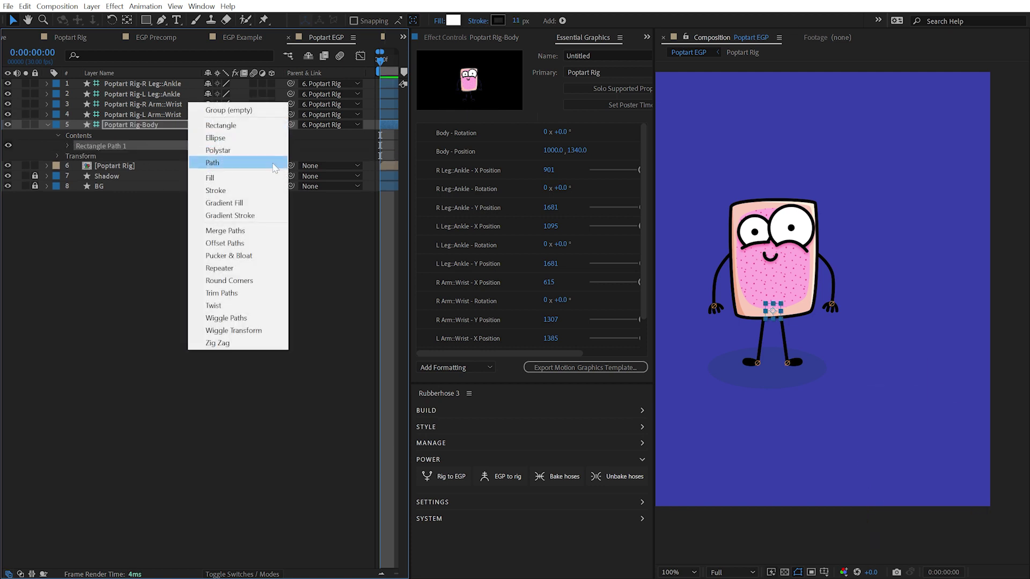
click(230, 190)
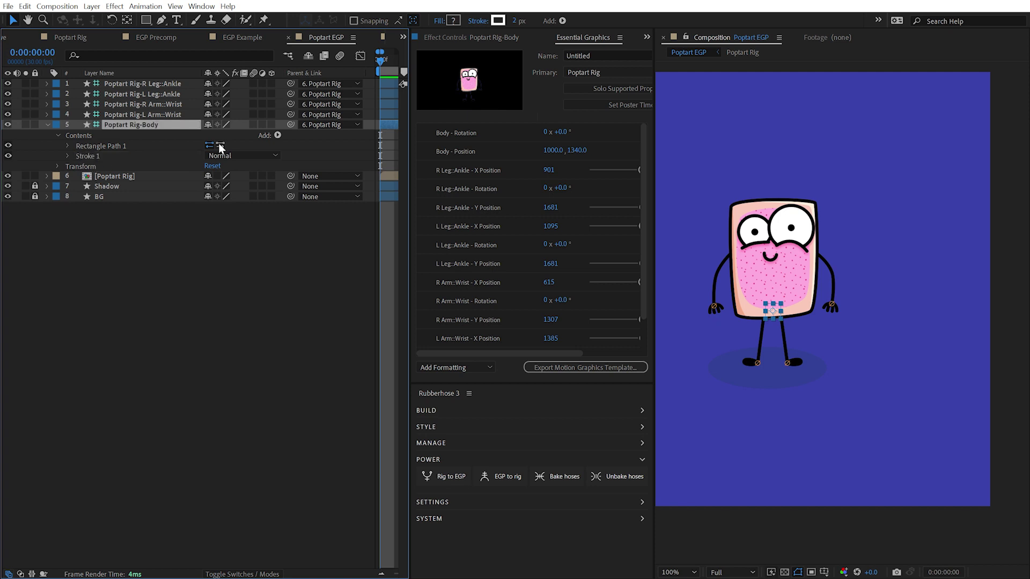
scroll(842, 378, up, 2)
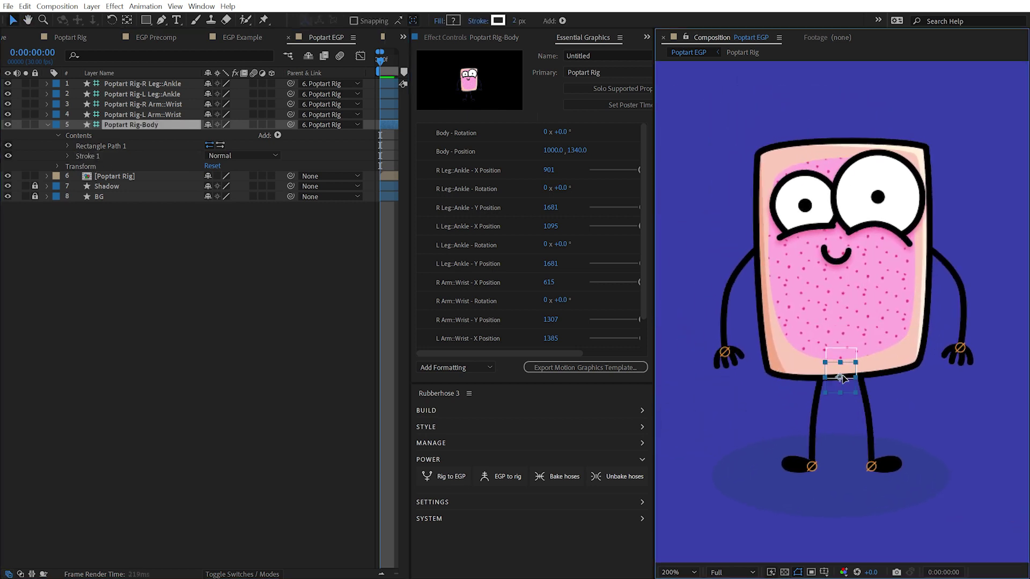
mouse_move(843, 378)
mouse_down()
mouse_move(839, 349)
mouse_move(852, 367)
mouse_up()
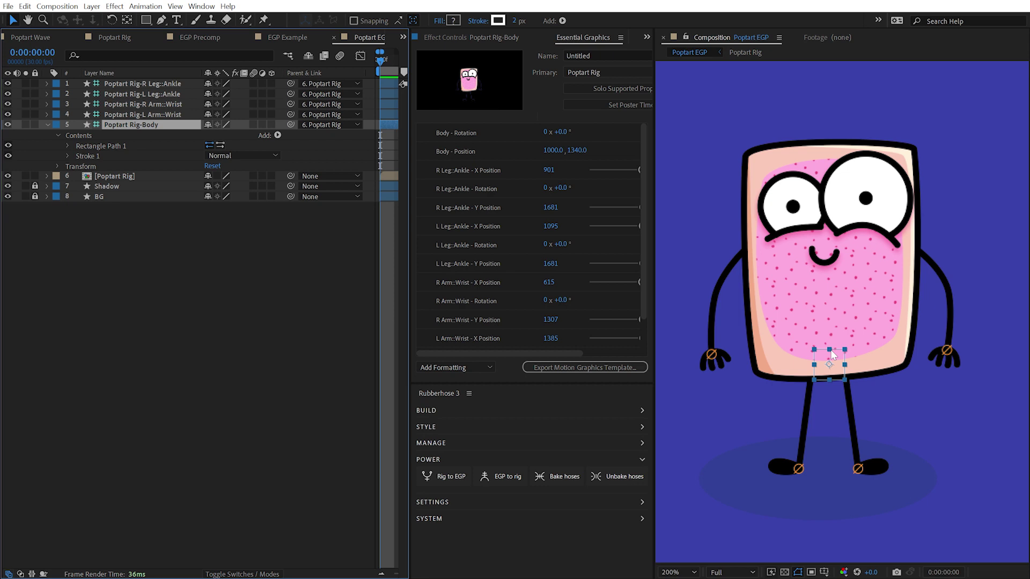
Duplicate the Poptart Rig precomp with its controllers as Poptart 2 and move the copied layers to the top of the stack.
click(115, 177)
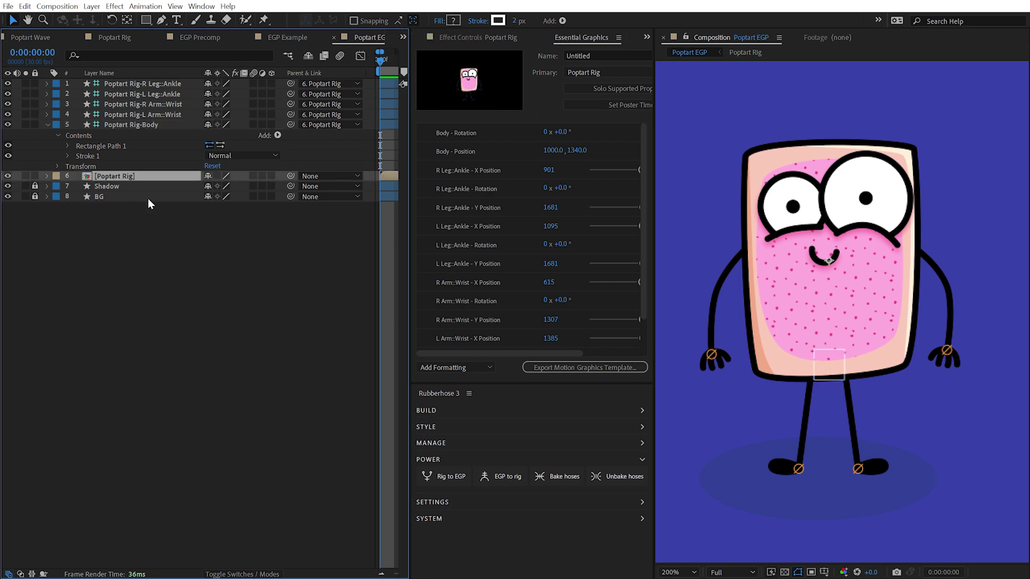
click(424, 443)
click(443, 462)
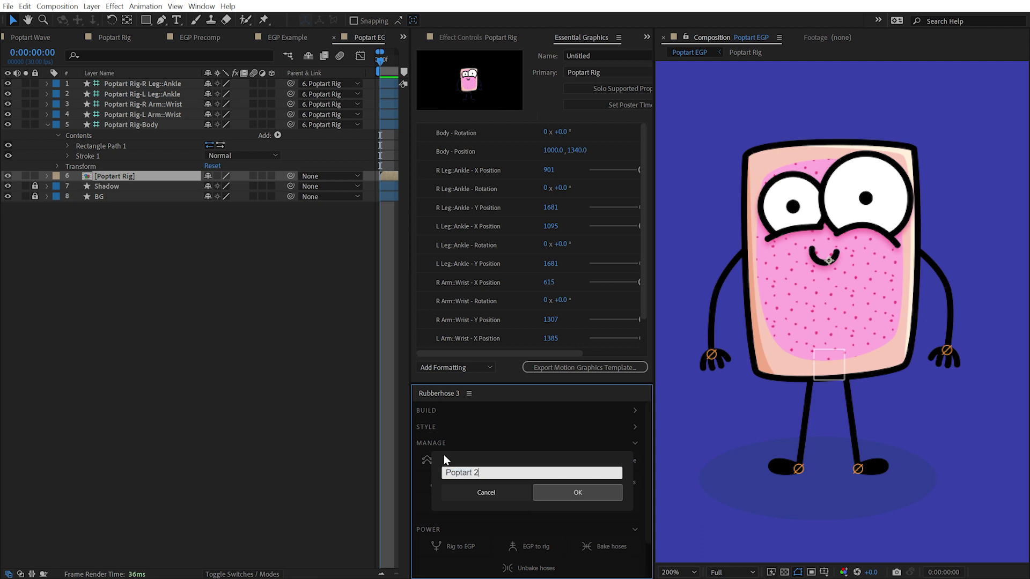
text(Poptart 2)
click(596, 495)
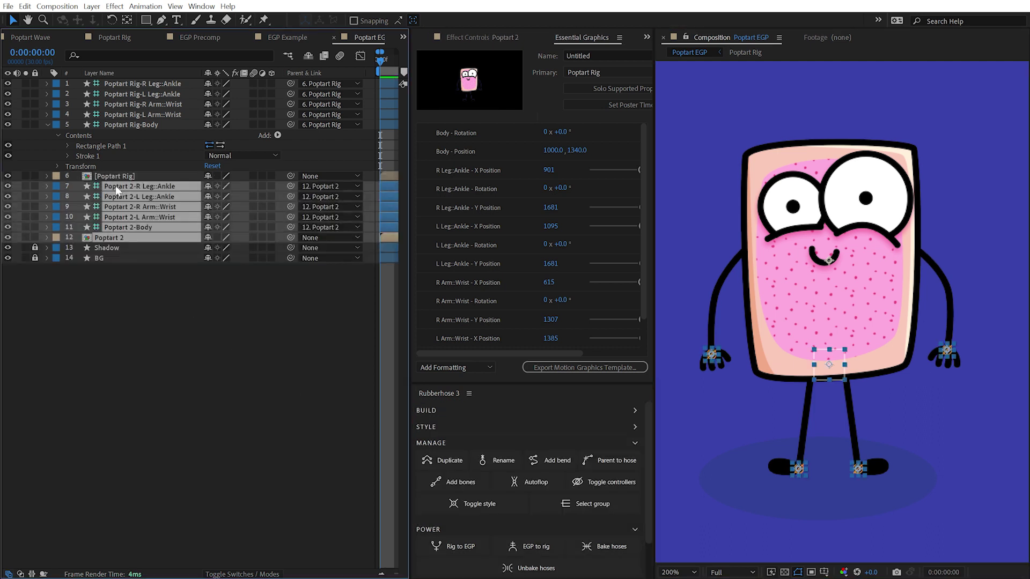
drag(112, 74, 112, 80)
Move the Poptart 2 character to the right of the original and scale it down slightly.
click(120, 134)
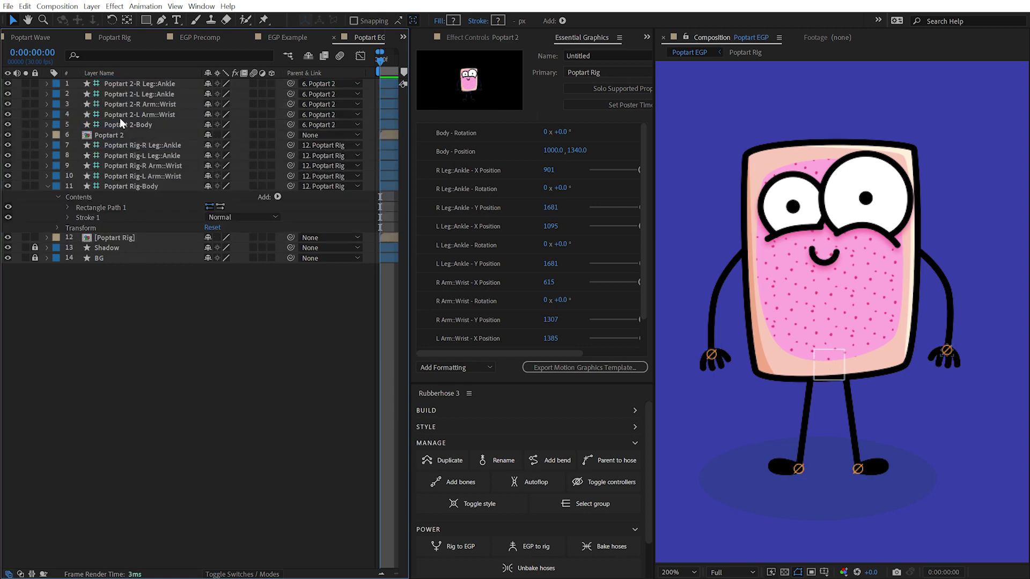
drag(770, 337, 1018, 334)
scroll(961, 300, down, 1)
drag(955, 285, 853, 312)
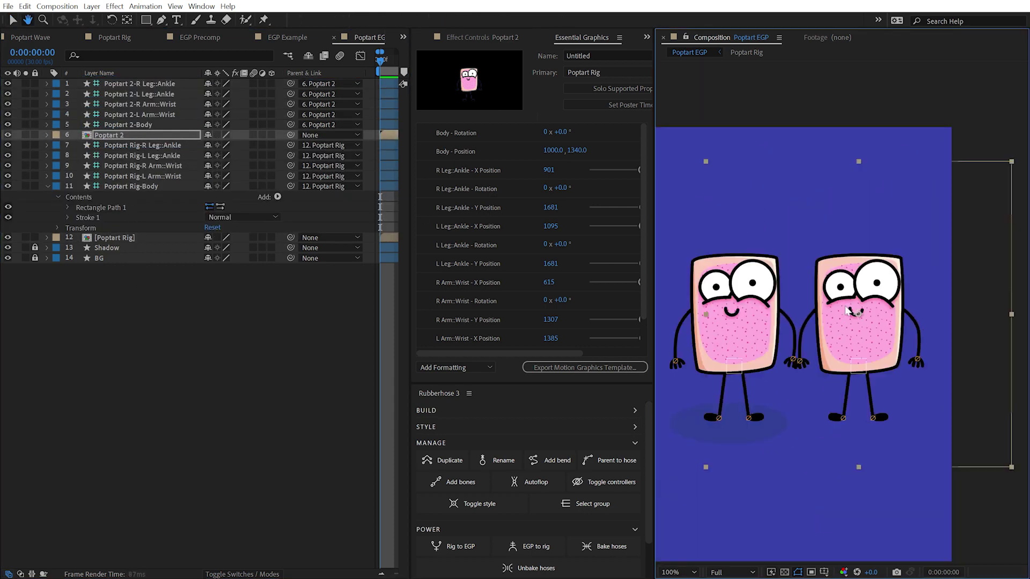
drag(858, 173, 858, 175)
Try moving Poptart 2's right ankle and left wrist controllers, undoing each move.
click(139, 84)
drag(845, 409, 833, 382)
key(ctrl+z)
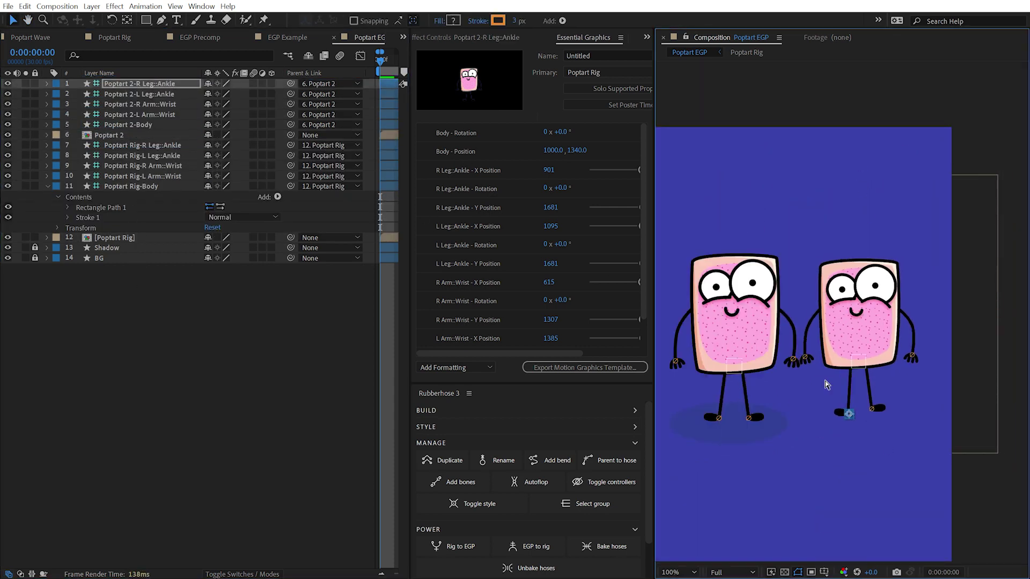
click(140, 115)
mouse_move(911, 355)
mouse_down()
mouse_move(939, 282)
mouse_move(923, 361)
mouse_up()
key(ctrl+z)
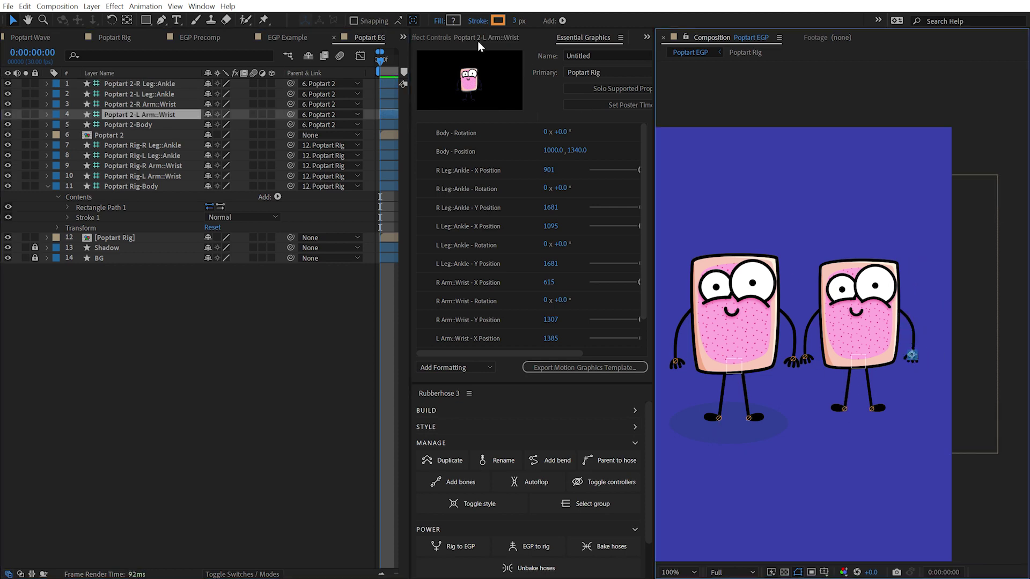
Open the Poptart Rig composition and filter the properties of the Sprinkles and Frosting layers by "color".
scroll(478, 41, up, 2)
double_click(456, 192)
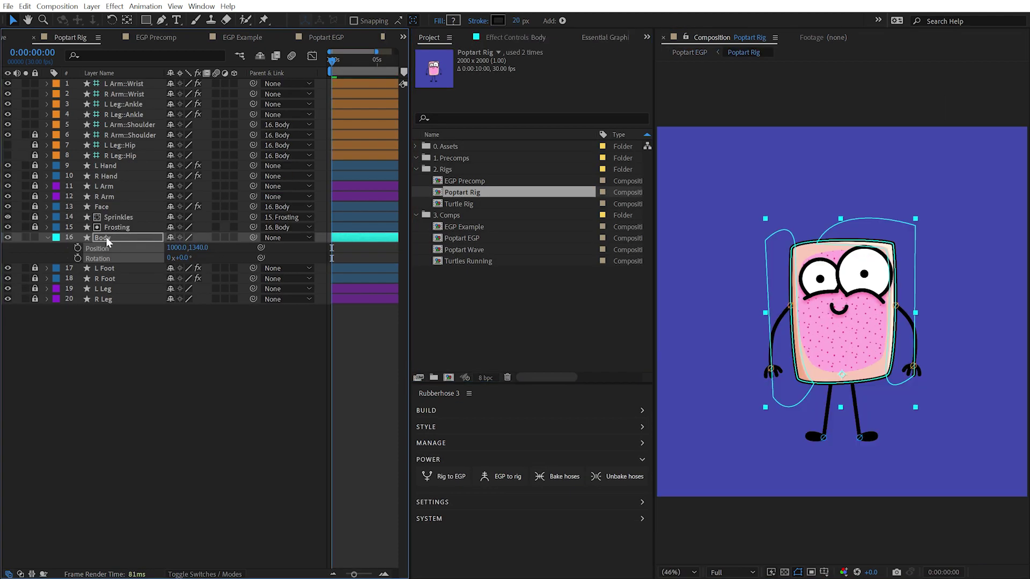
click(107, 239)
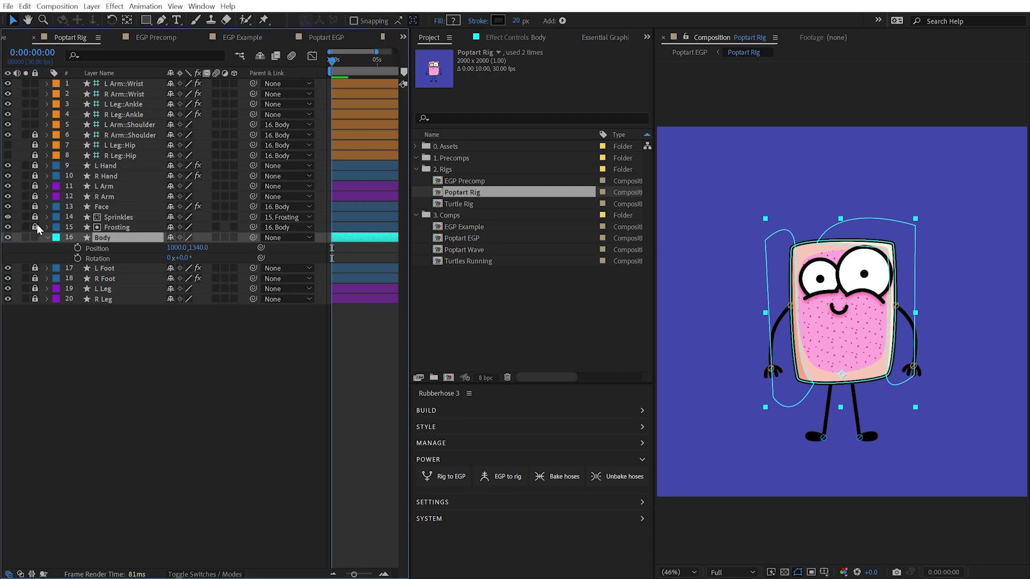
click(112, 217)
click(121, 56)
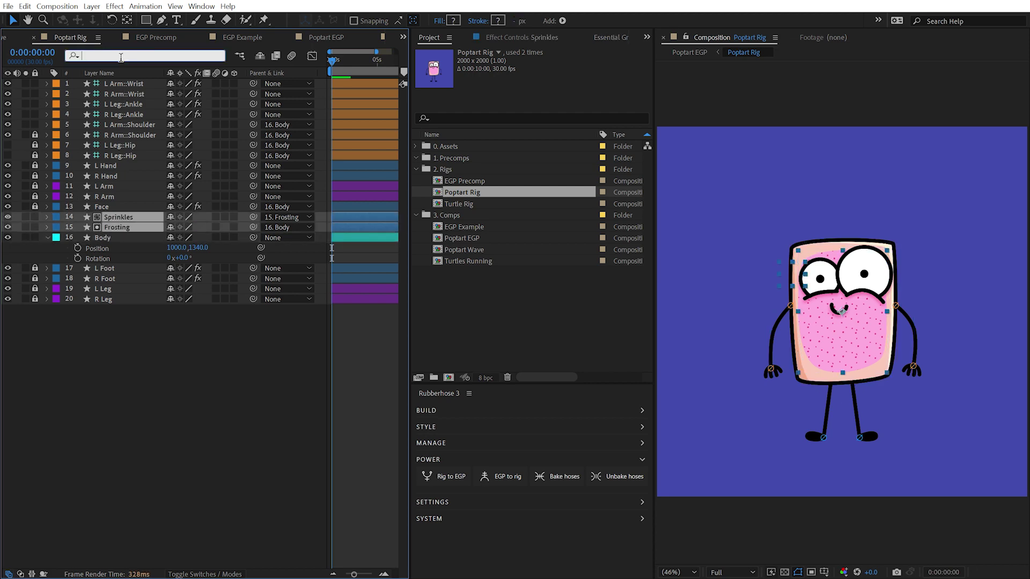
text(color)
key(Return)
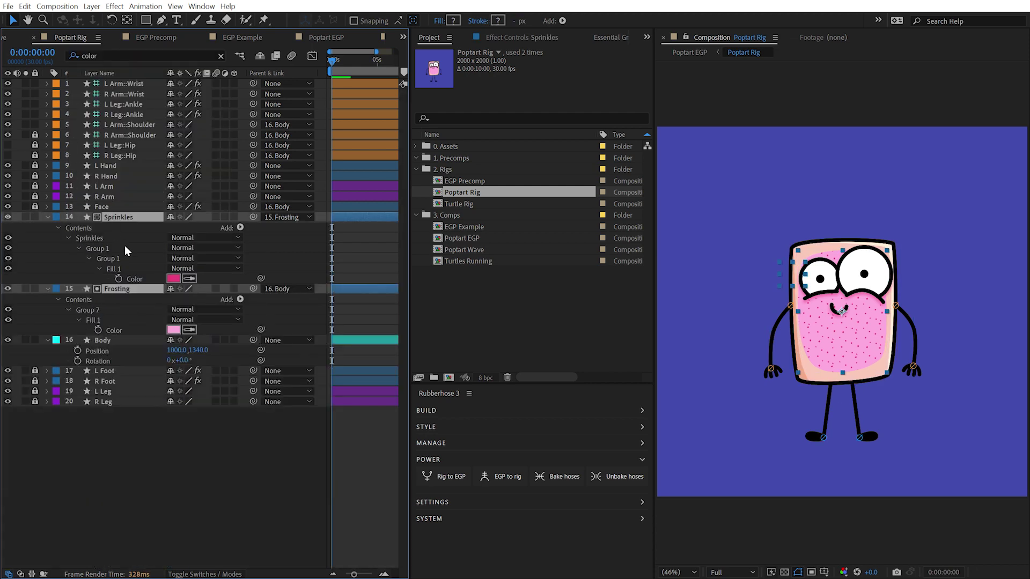
Add the Sprinkles and Frosting fill colors to Essential Graphics.
click(133, 280)
shift+click(118, 329)
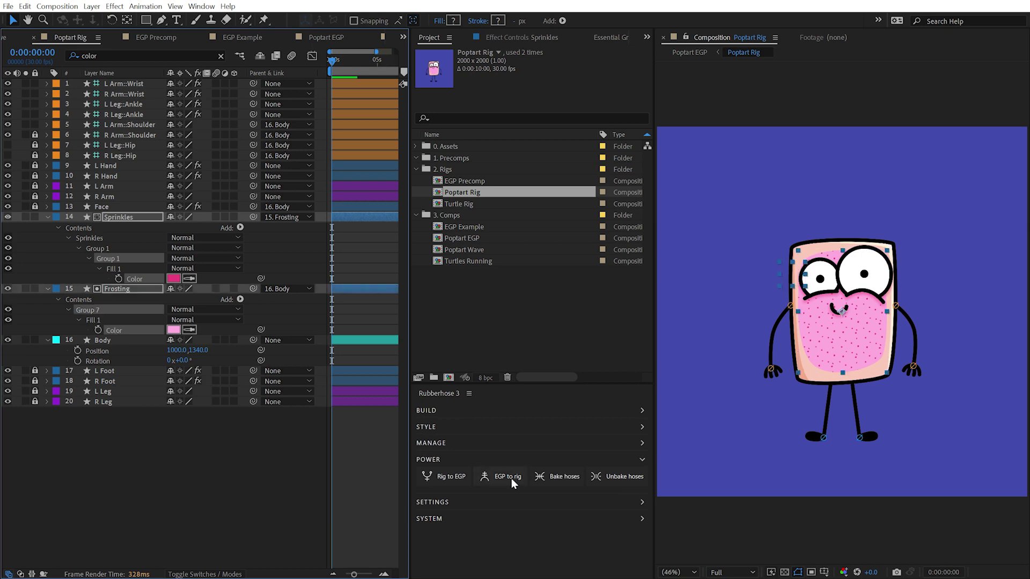
click(443, 474)
Return to the Poptart EGP composition and set Poptart Rig 2's frosting color to dark purple in its essential properties.
click(322, 38)
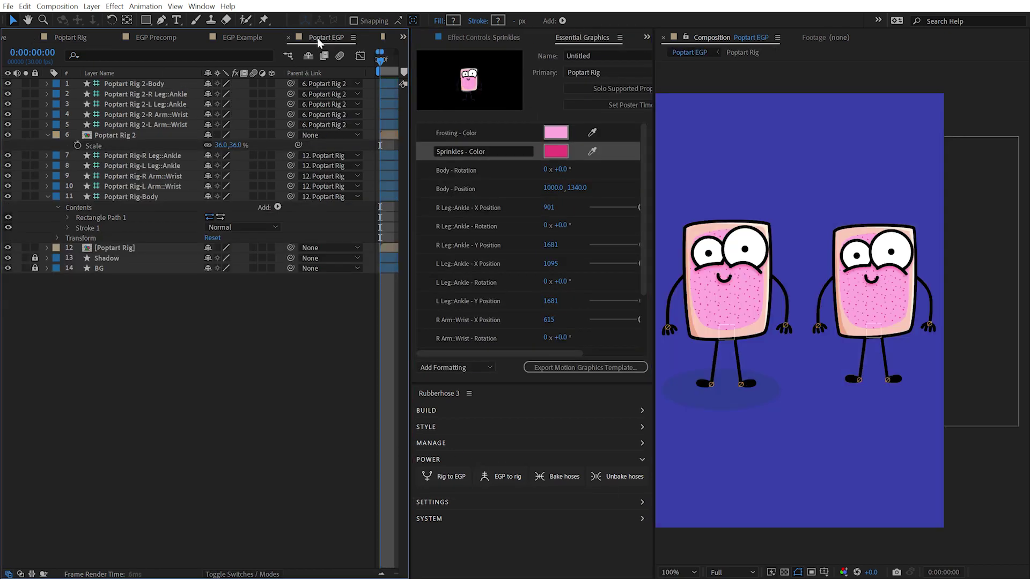
click(47, 135)
click(47, 136)
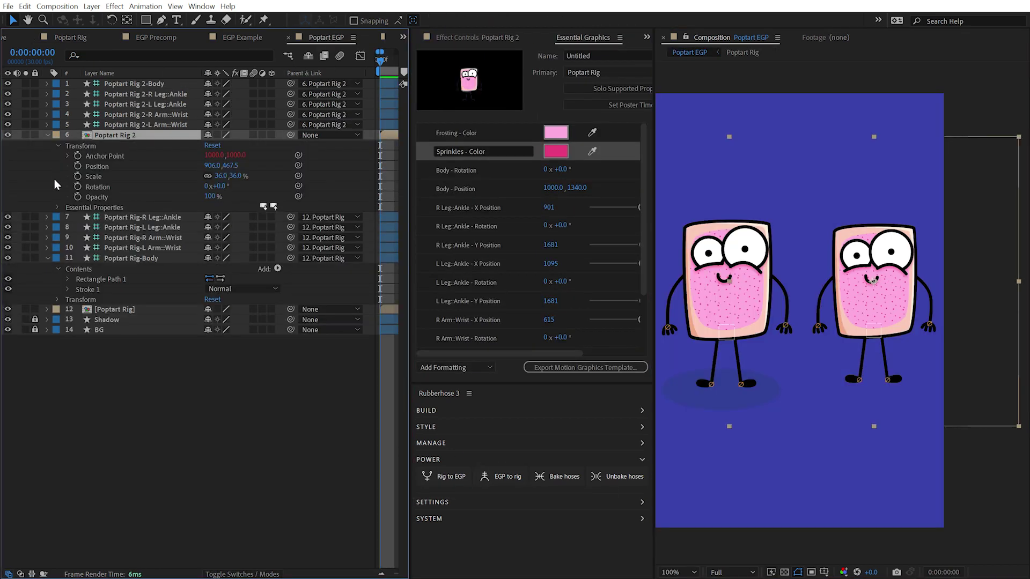
click(57, 207)
click(207, 217)
drag(343, 255, 357, 269)
drag(405, 247, 403, 265)
click(494, 230)
Change Poptart Rig 2's sprinkles color to a bright blue.
click(210, 228)
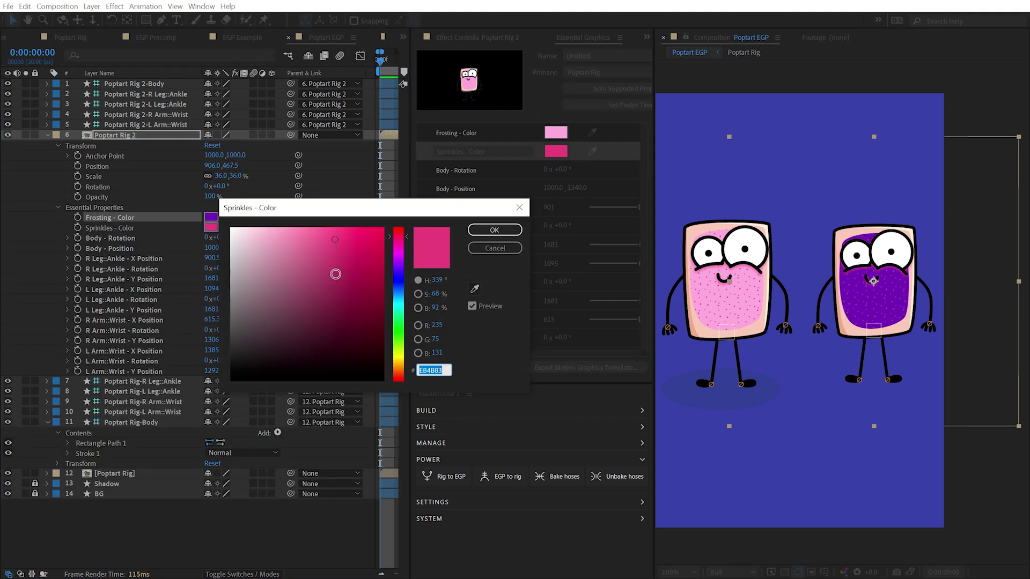
click(398, 292)
click(324, 230)
click(495, 230)
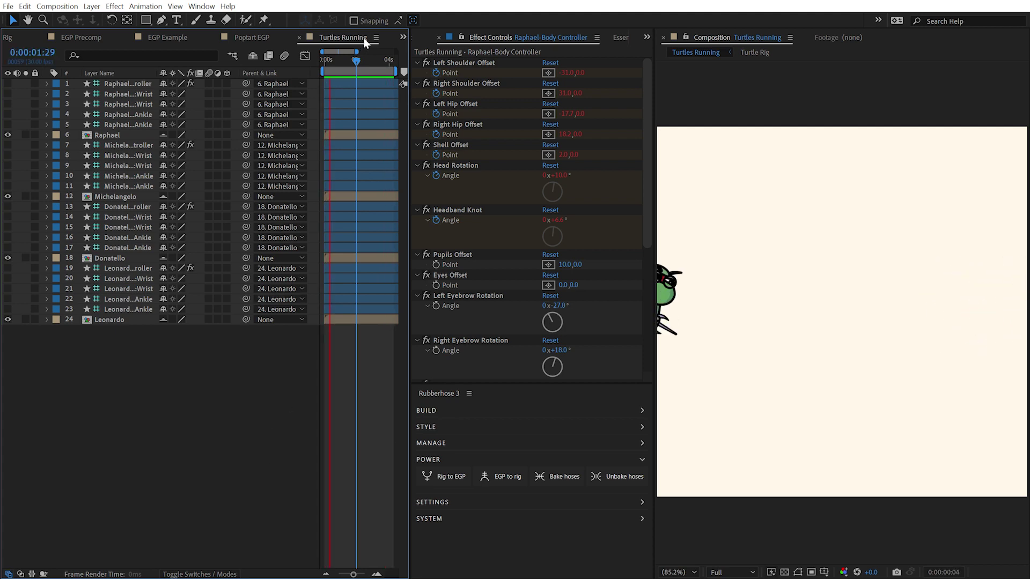
In the Turtles Running composition, go to 0:00:01:28, expand Donatello's essential properties and solo its layer.
drag(346, 63, 353, 63)
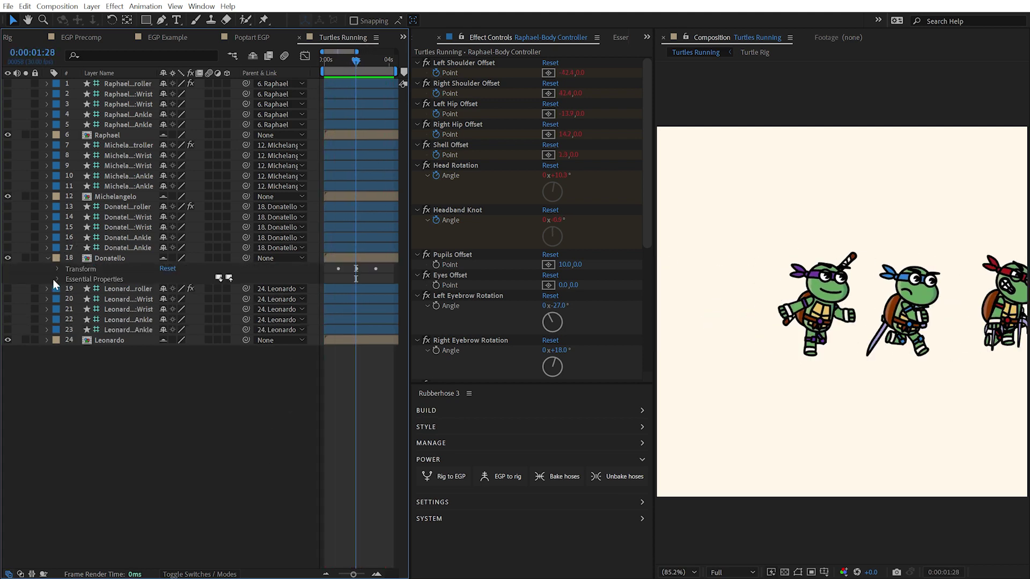
click(57, 279)
scroll(97, 314, down, 3)
scroll(109, 333, down, 1)
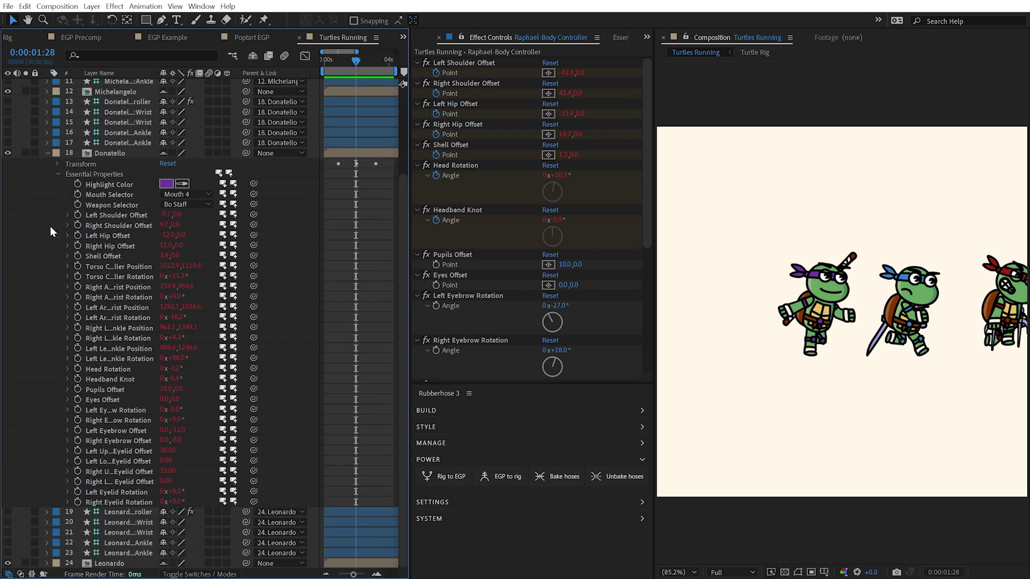
click(24, 153)
click(167, 184)
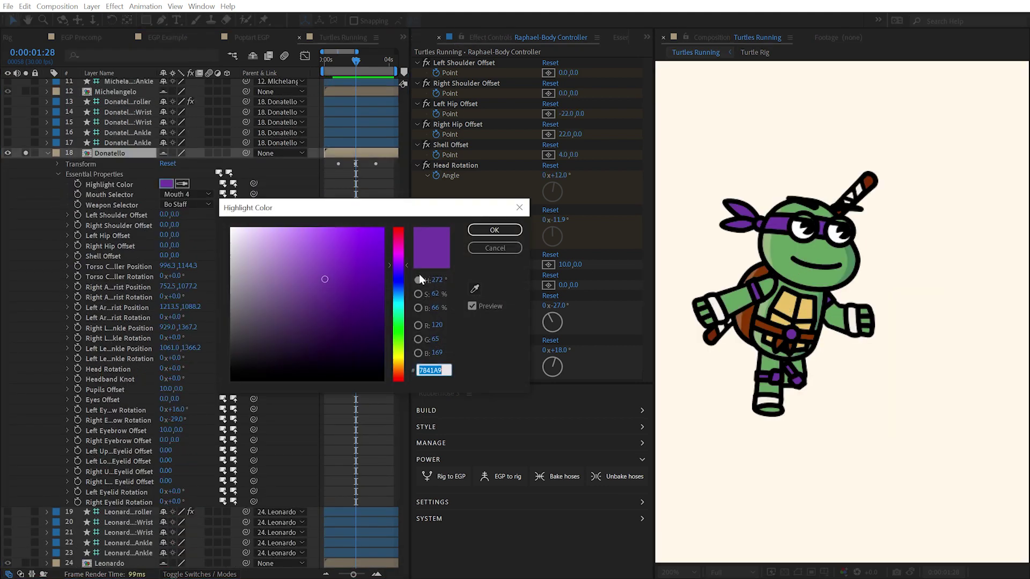
drag(419, 275, 413, 309)
click(495, 248)
Try Mouth 2 in Donatello's mouth selector and switch back to Mouth 4.
click(185, 194)
click(189, 218)
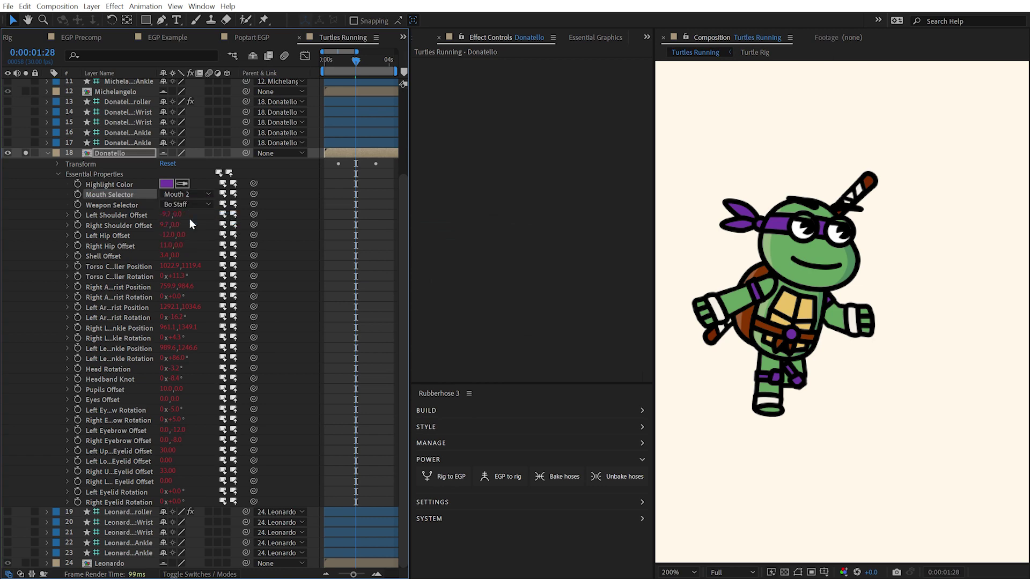
click(185, 195)
click(195, 196)
click(195, 194)
click(193, 243)
Try the Sais and Nunchucks weapons on Donatello and switch back to the Bo Staff.
click(185, 204)
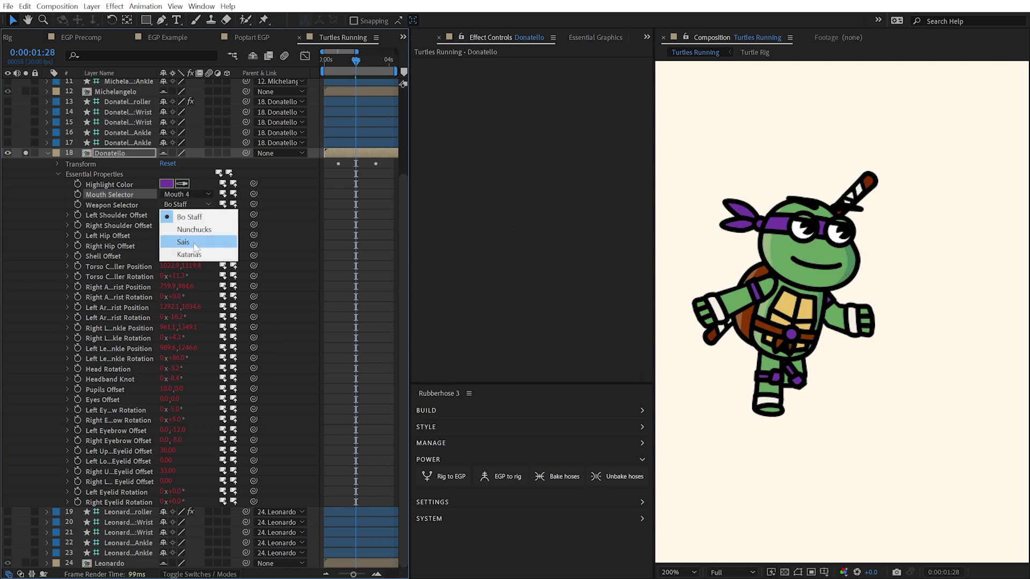
click(183, 242)
click(185, 205)
click(197, 231)
click(190, 204)
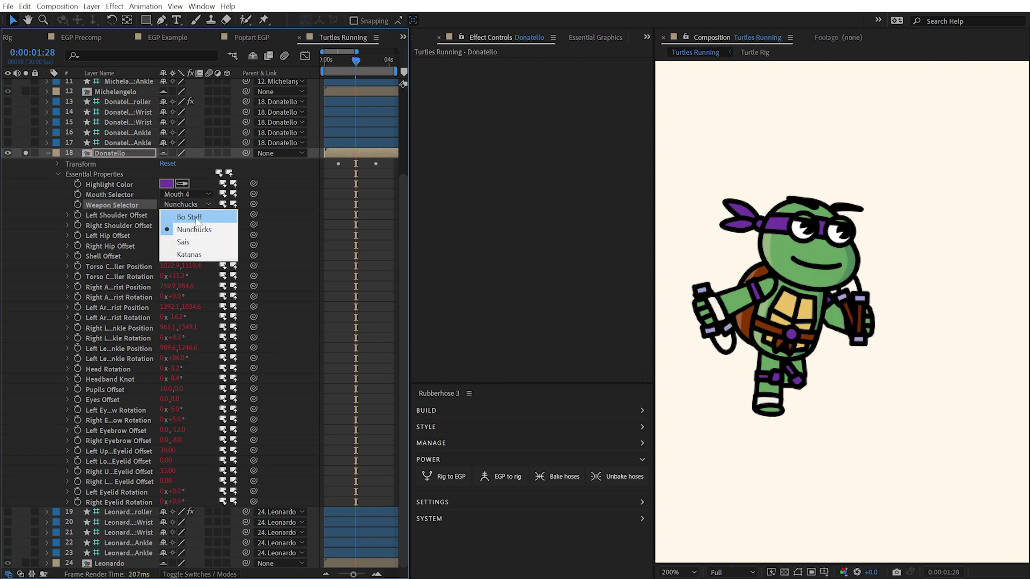
click(196, 217)
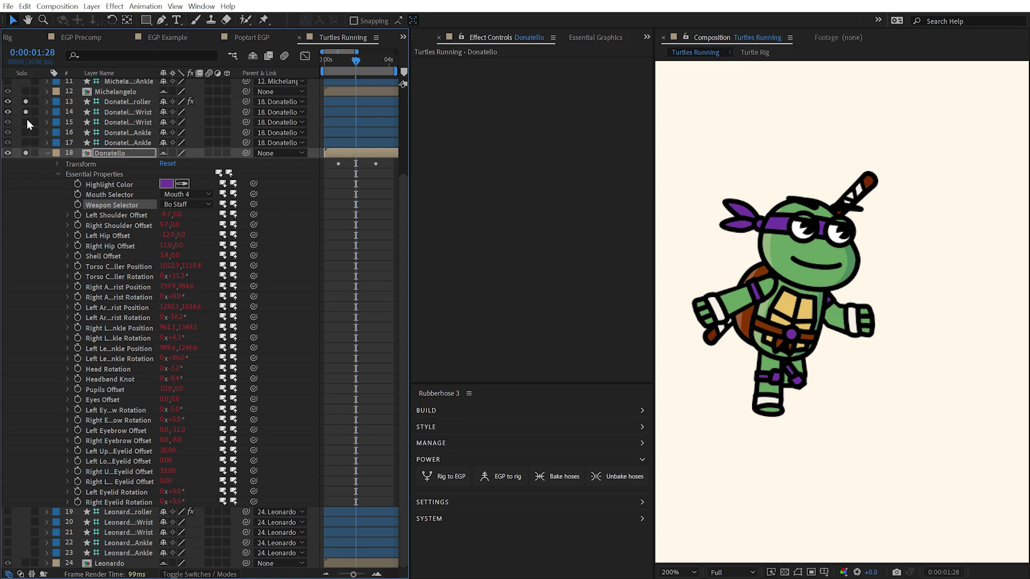
Solo Donatello's controller layers and move the right wrist controller so the arm bends across the chest.
drag(27, 119, 26, 143)
mouse_move(674, 313)
mouse_down()
mouse_move(683, 333)
mouse_move(670, 321)
mouse_move(720, 314)
mouse_move(743, 326)
mouse_move(795, 303)
mouse_up()
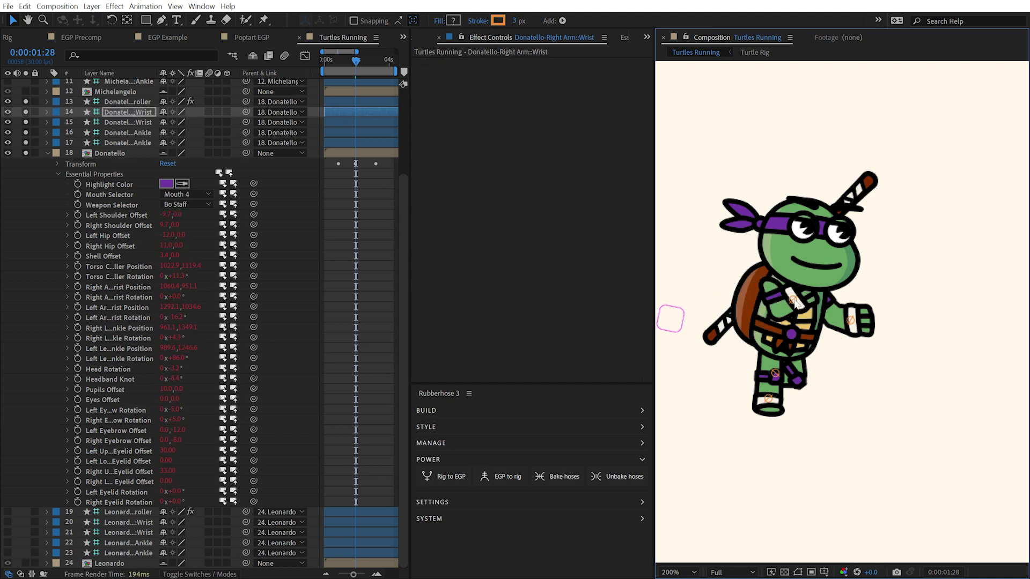